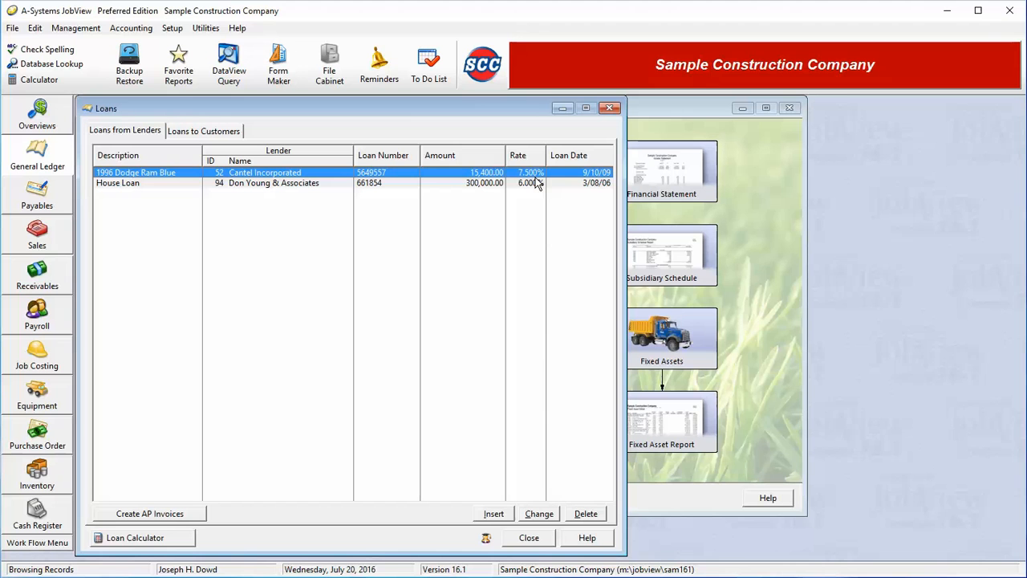
Step: Add a loan from a lender with the description "2016 Pickup Truck" and a loan amount of 32,000
click(495, 514)
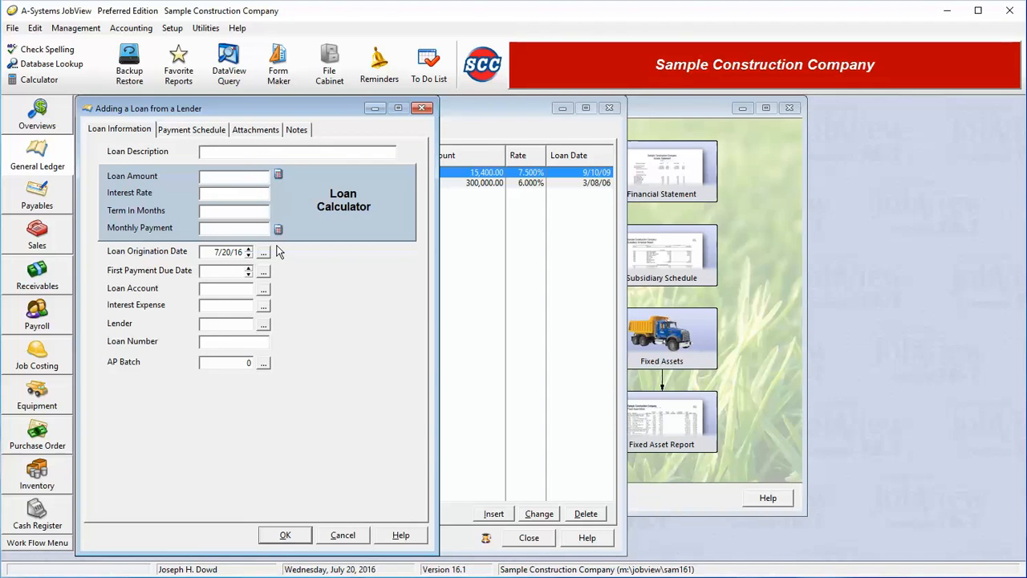
text(2016 Pickup Truck)
key(Tab)
text(32,0000)
key(Tab)
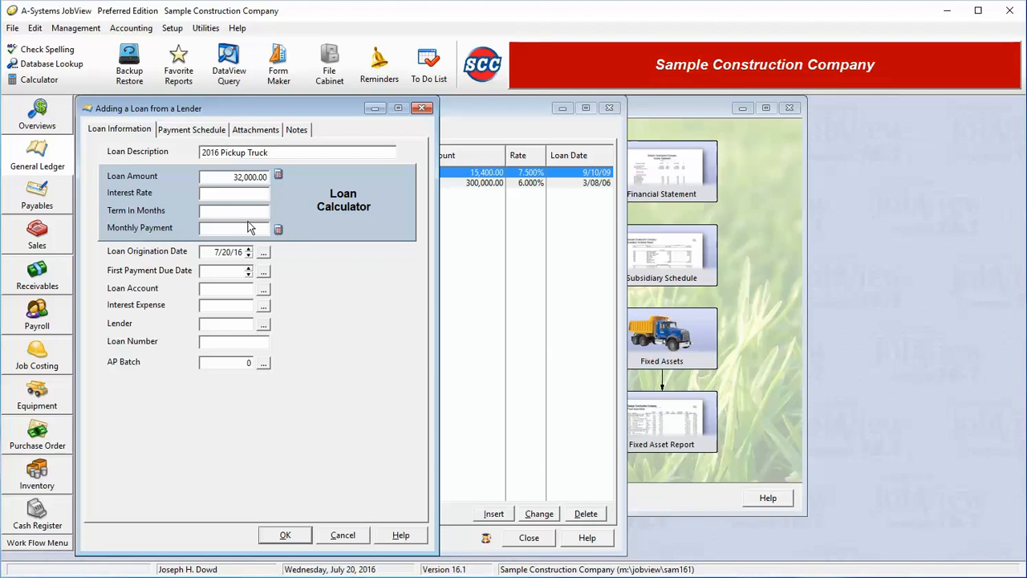
Step: Set the loan's interest rate to 5.2% and its term to 60 months to calculate the monthly payment
text(5.2)
key(Tab)
text(60)
key(Tab)
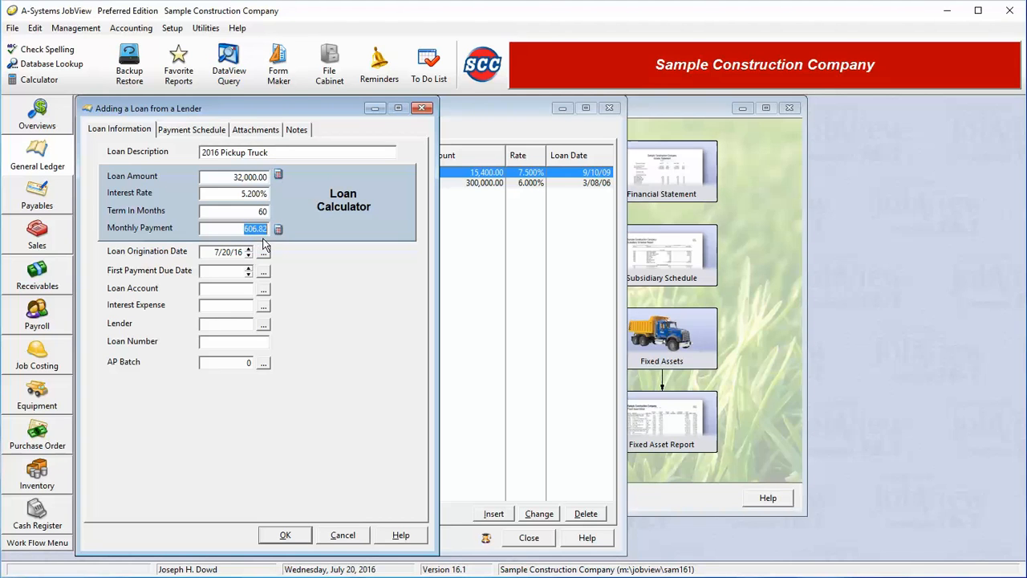
Step: Set the loan's interest rate to 4.5% and recalculate the monthly payment
click(243, 229)
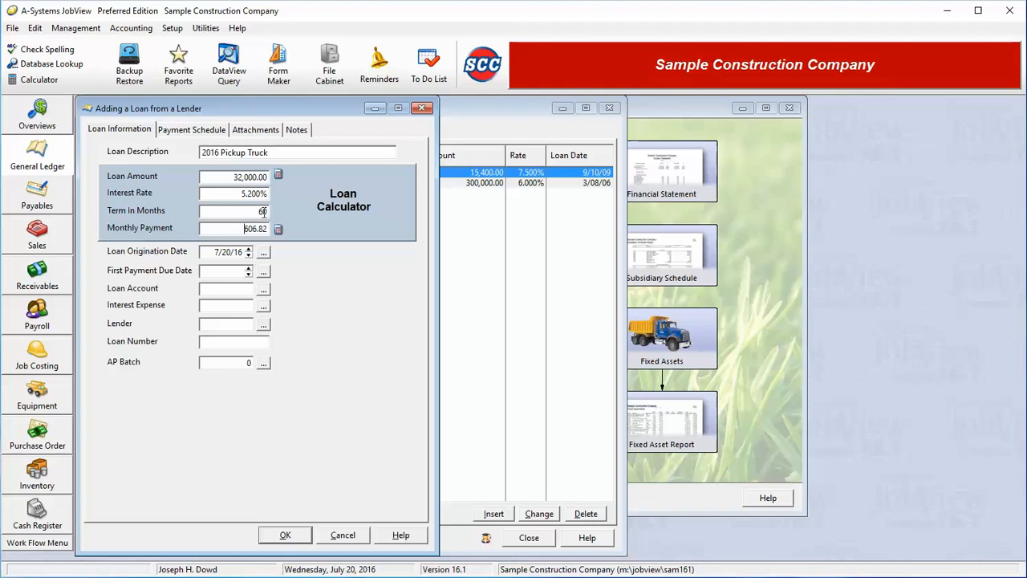
drag(237, 193, 269, 195)
text(4)
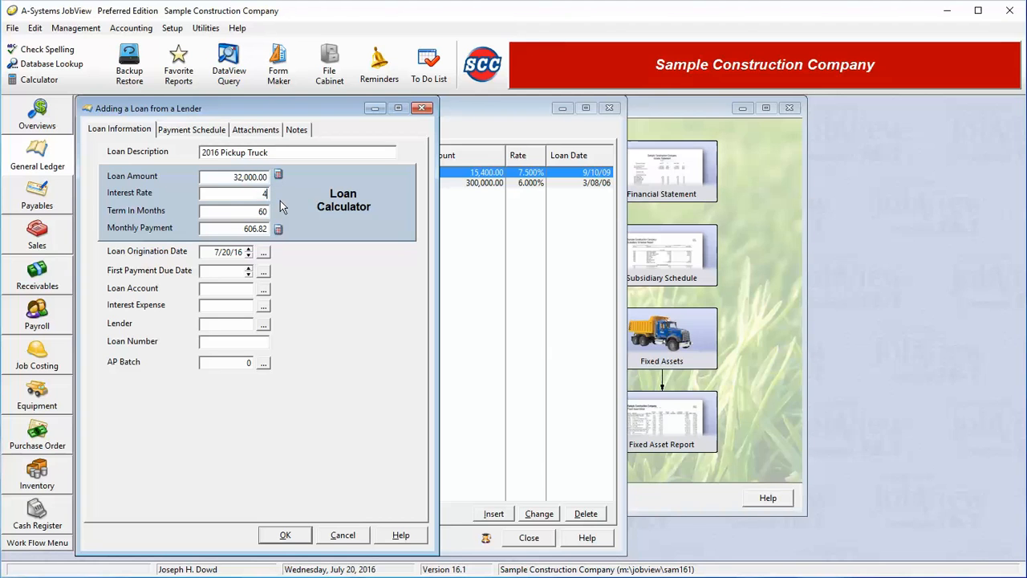
text(.5)
key(Tab)
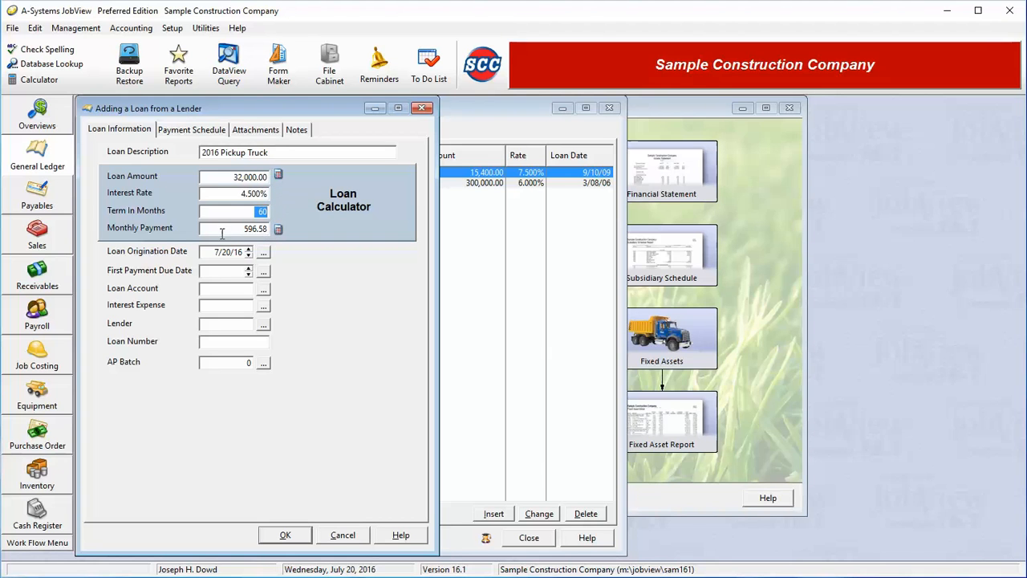
Step: Set the monthly payment to 400 and calculate the loan amount from it
key(Tab)
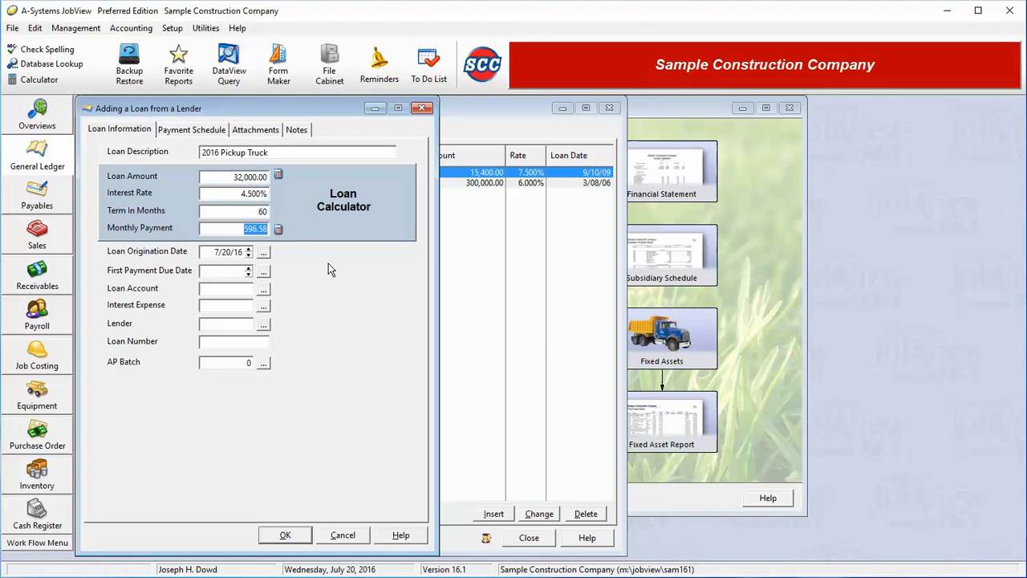
text(400)
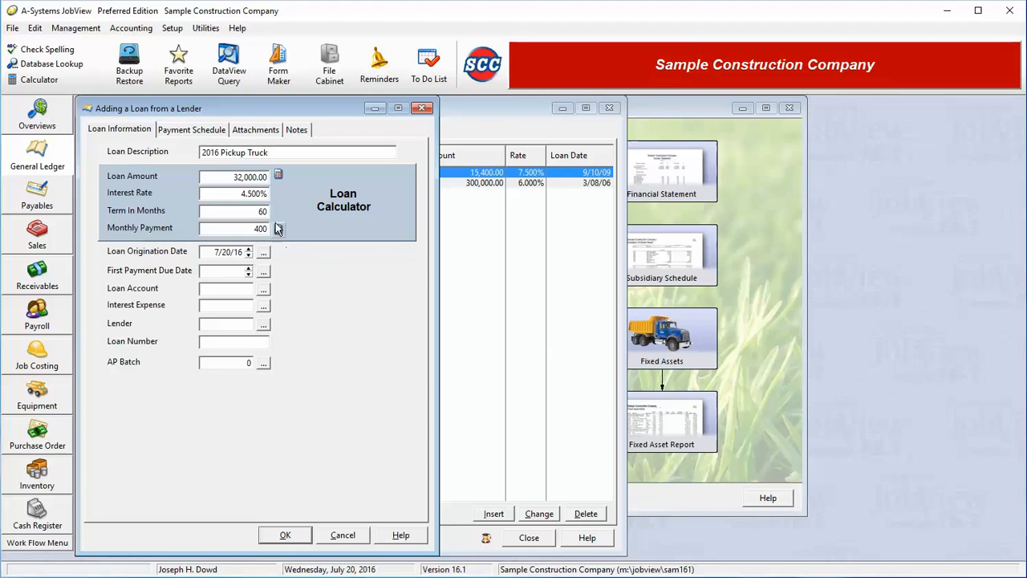
click(278, 174)
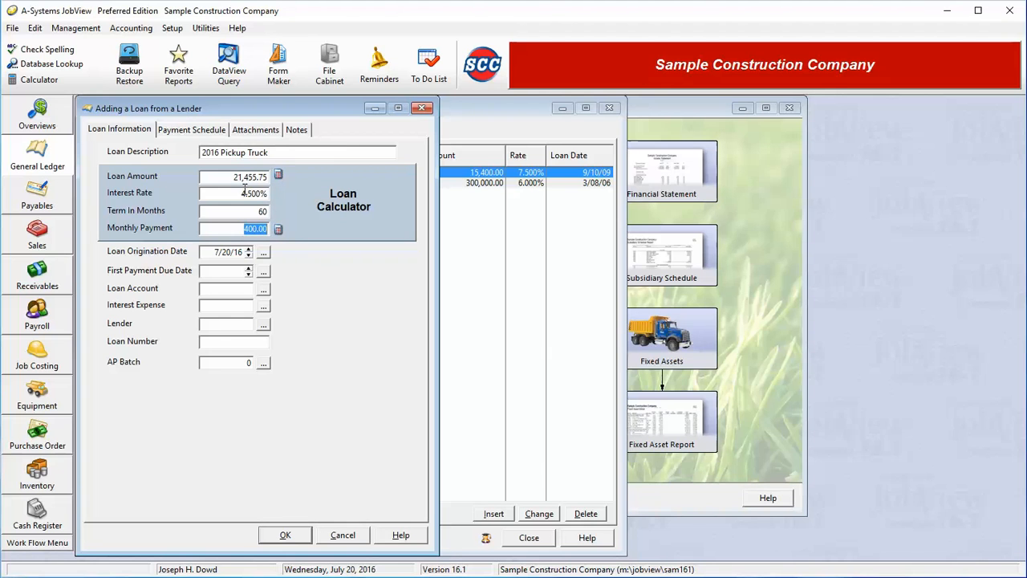
Step: Assign general ledger account 26000 Long Term Notes as the loan account
click(262, 290)
key(Down)
key(Down)
key(Down)
key(Down)
key(Down)
key(Down)
key(Down)
key(Down)
key(Down)
key(Down)
key(Down)
key(Down)
key(Down)
key(Down)
key(Down)
key(Down)
key(Down)
key(Down)
key(Down)
key(Down)
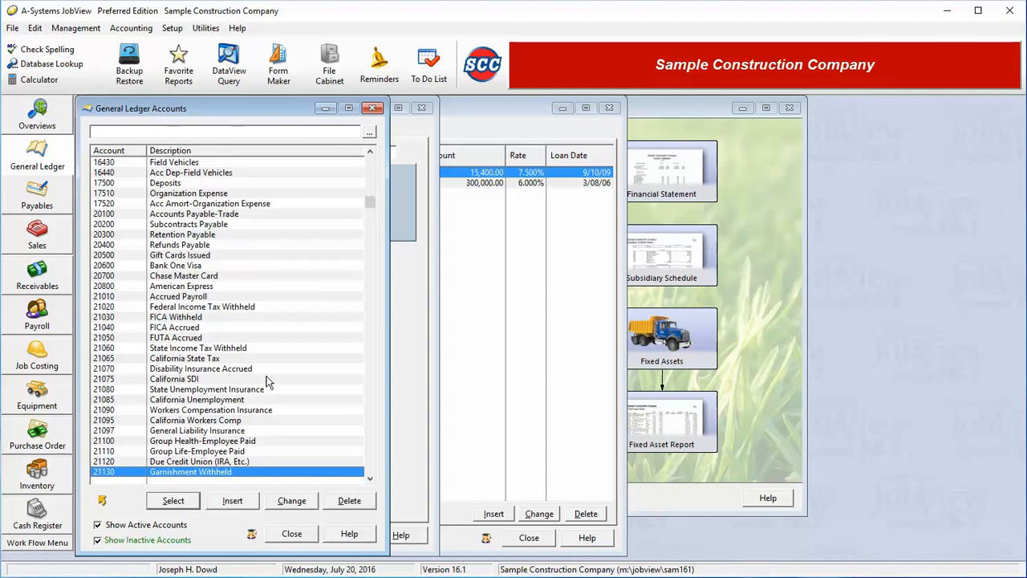
key(Down)
key(Down)
key(Down)
key(Down)
key(Down)
key(Down)
key(Down)
key(Down)
key(Down)
key(Down)
key(Down)
key(Down)
key(Down)
key(Down)
key(Down)
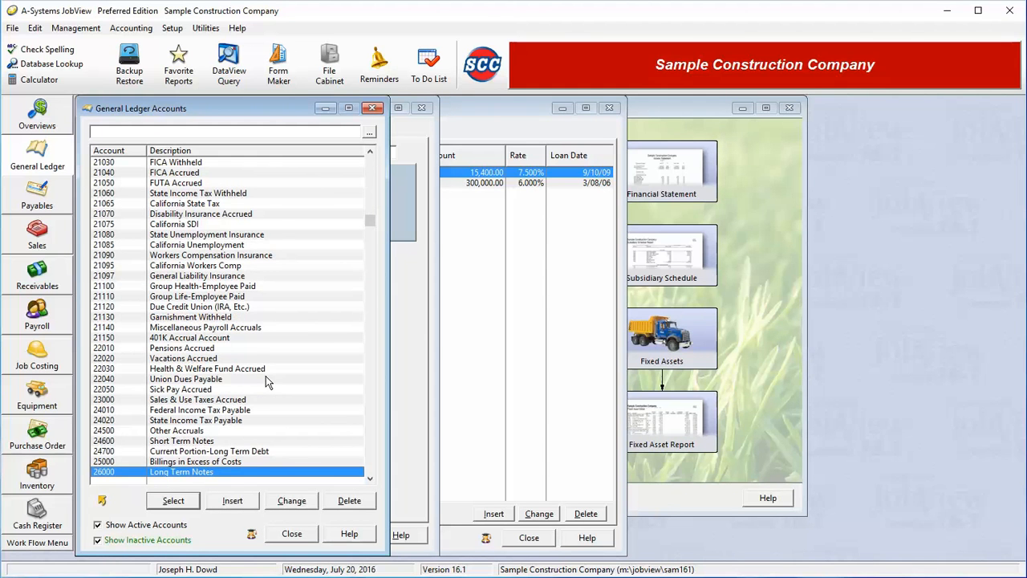
key(Down)
key(Down)
key(Down)
key(Down)
key(Down)
key(Down)
key(Down)
key(Down)
key(Down)
key(Down)
key(Down)
key(Down)
key(Down)
key(Down)
key(Down)
key(Down)
key(Down)
key(Down)
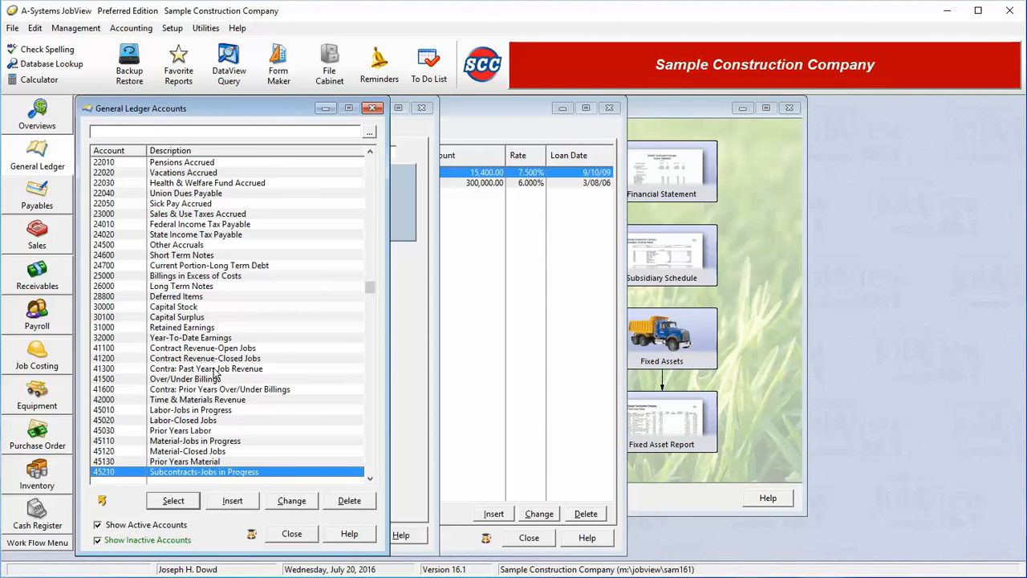
double_click(197, 287)
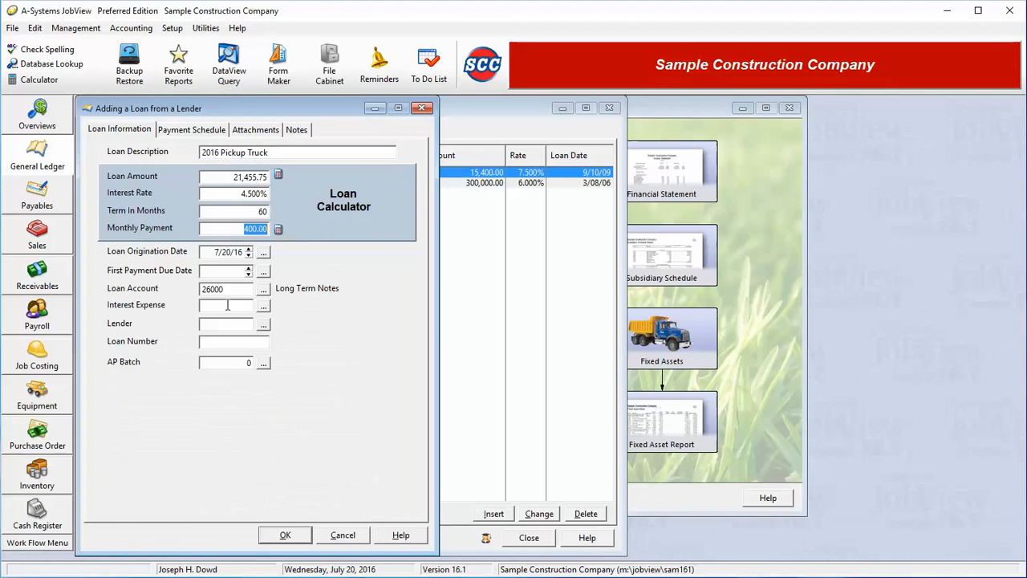
click(225, 305)
Step: Try to create the loan's payment schedule without a first payment due date
click(190, 129)
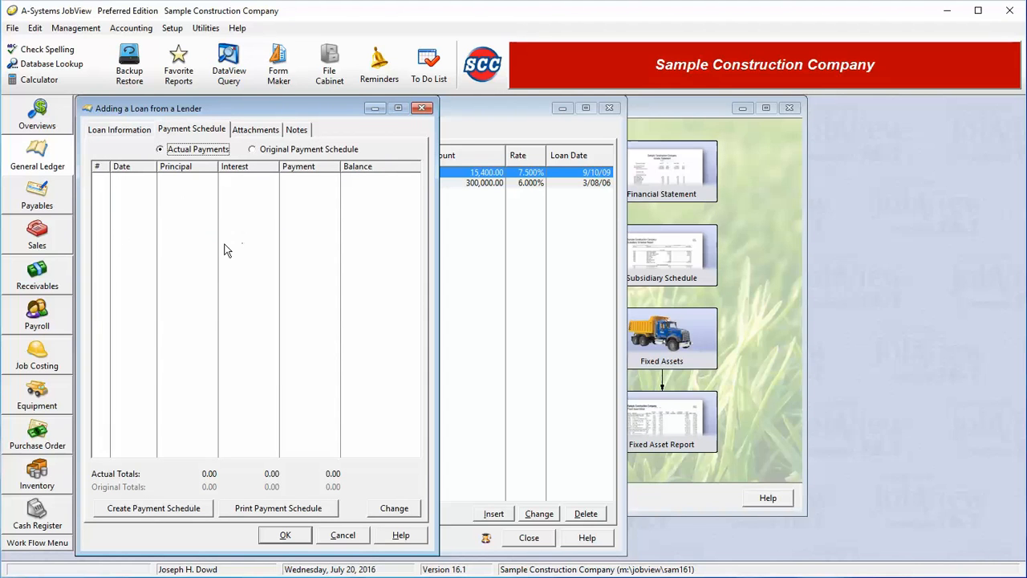
click(164, 512)
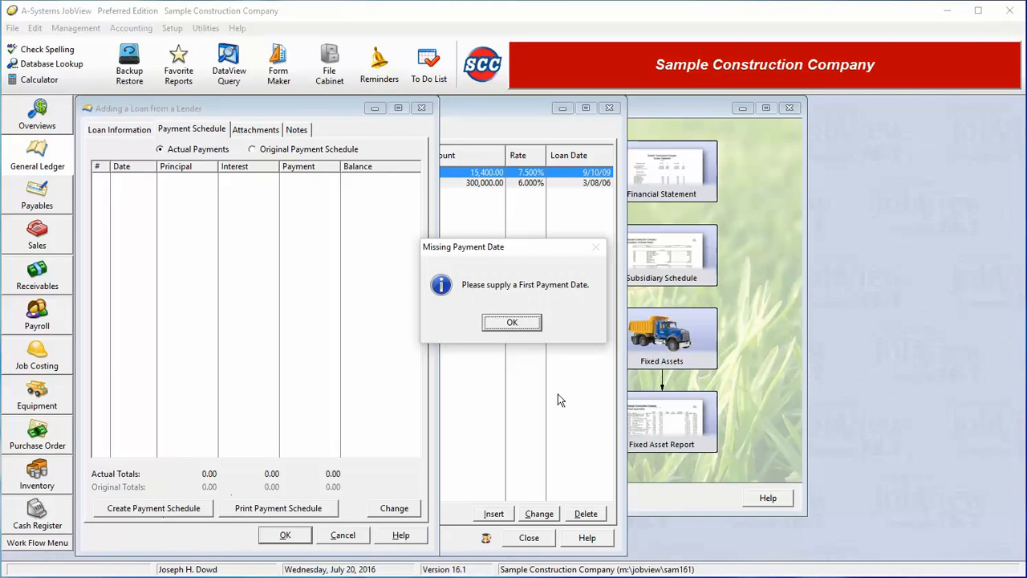
click(513, 323)
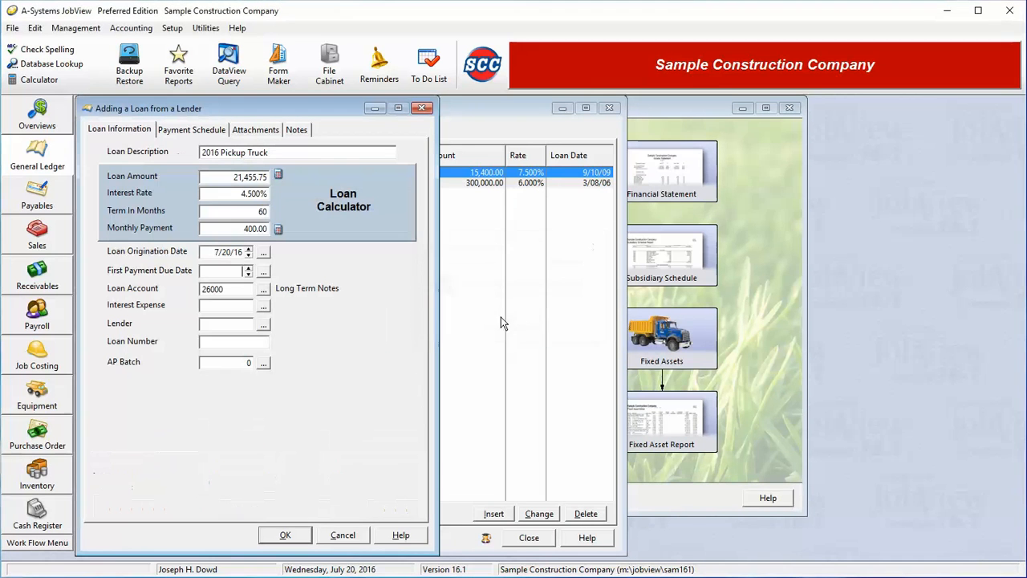
Step: Set the first payment due date to 7/20/16 and create the loan's payment schedule
click(263, 271)
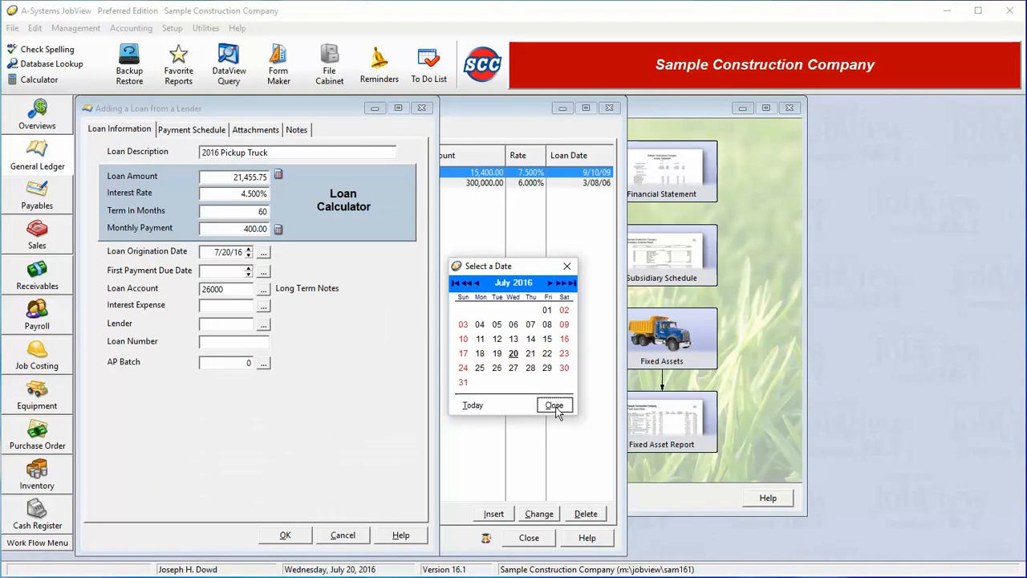
click(551, 406)
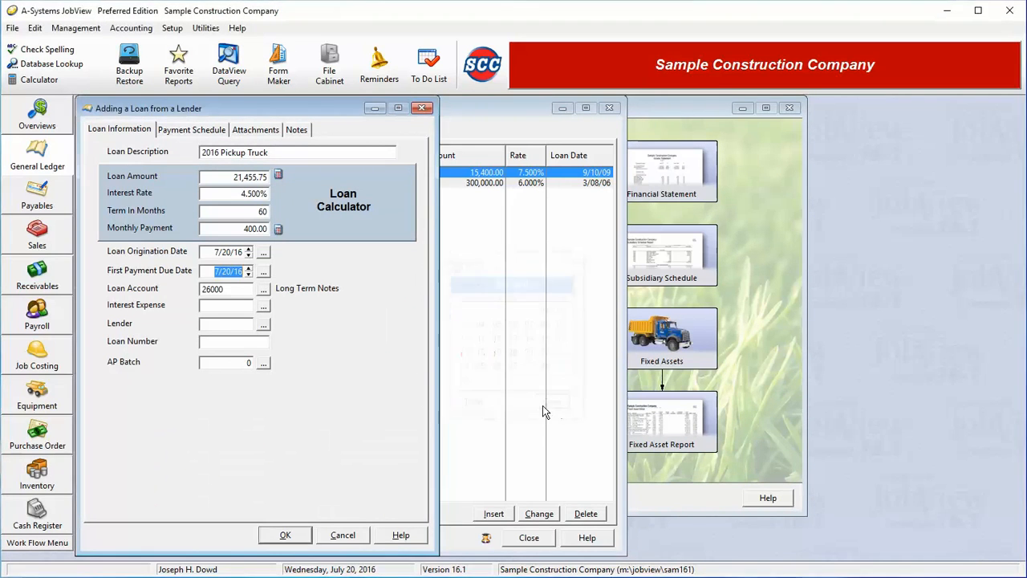
click(186, 131)
click(144, 503)
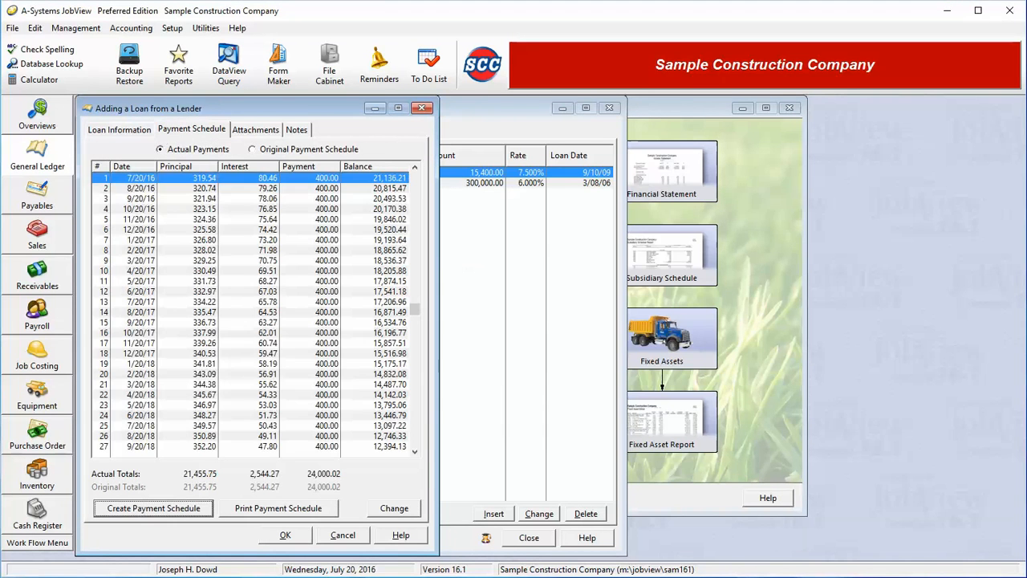
Step: Review the payment schedule through its final payment and return to the first payment
scroll(235, 337, down, 17)
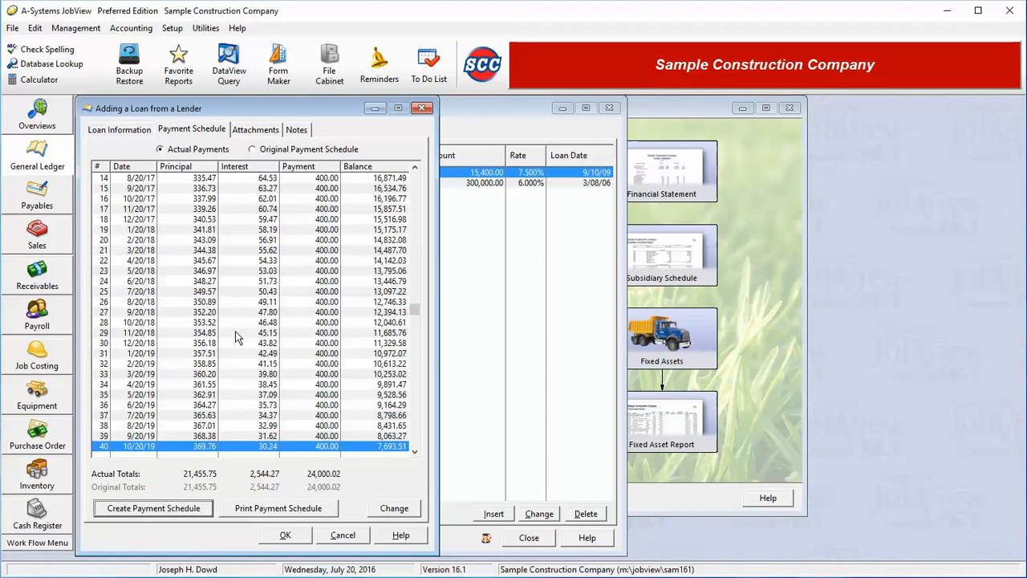
scroll(235, 338, down, 3)
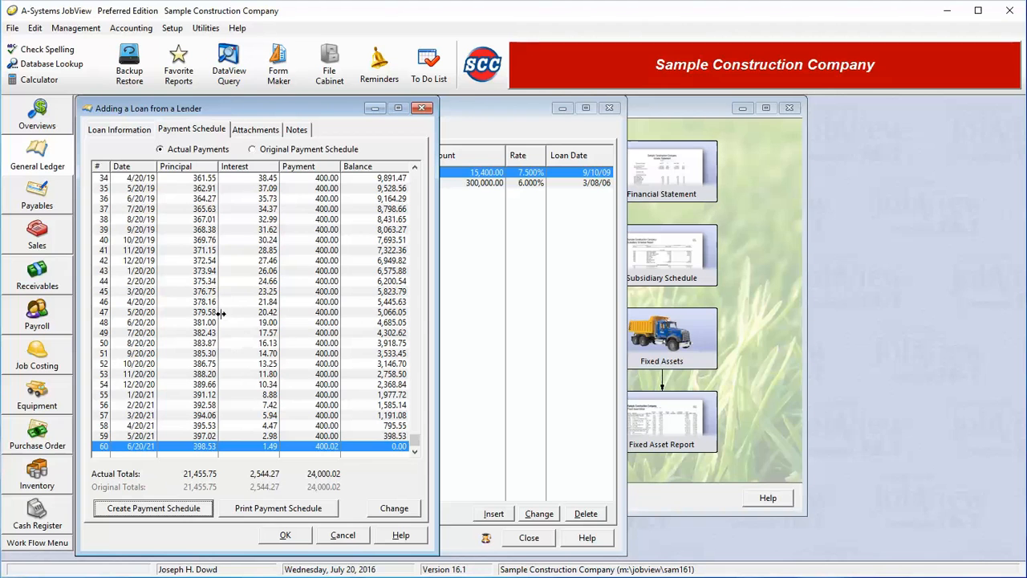
click(197, 179)
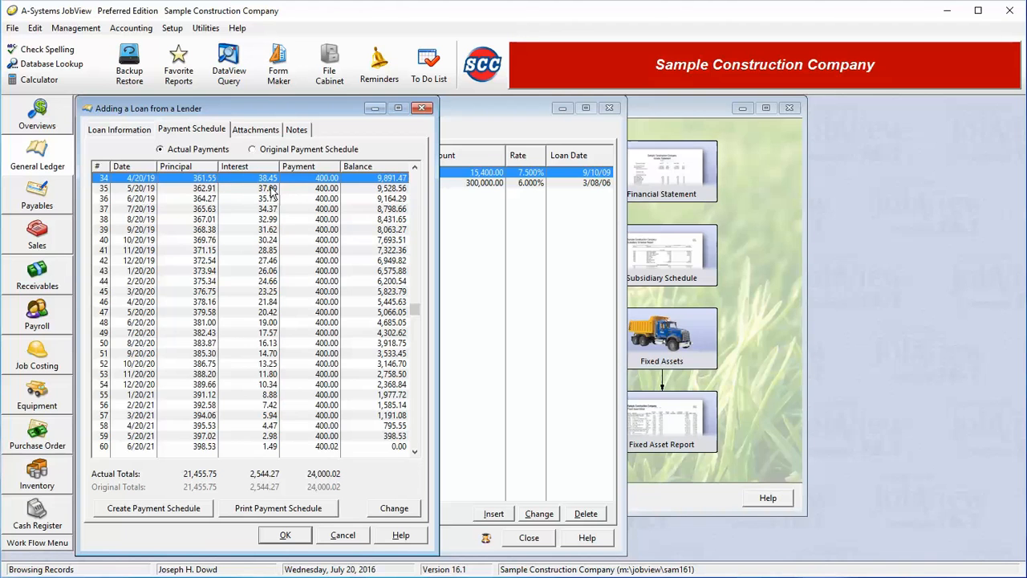
key(Home)
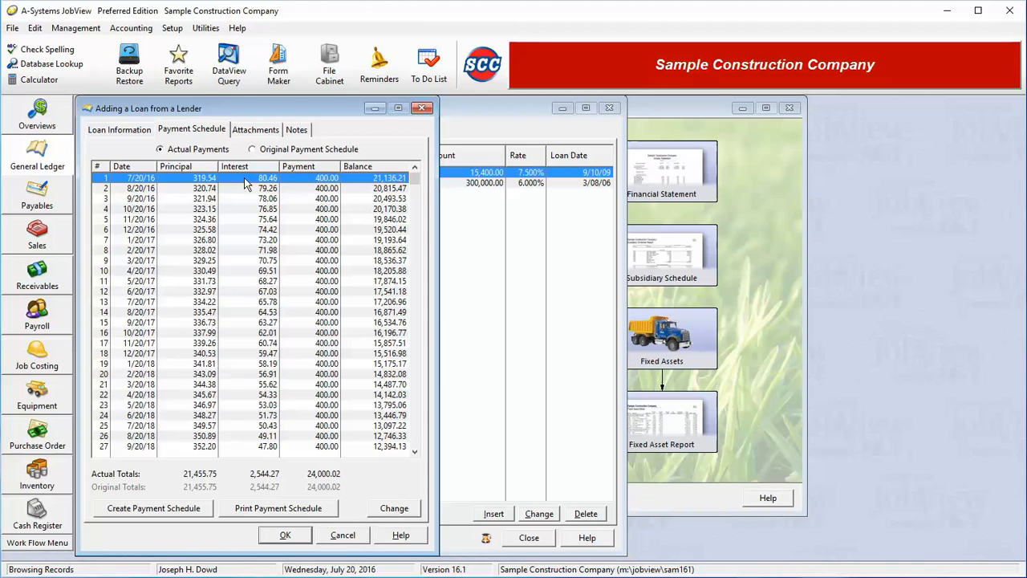
Step: View the additional principal entry for the first payment, close it without adding principal, and keep the first payment selected
click(397, 508)
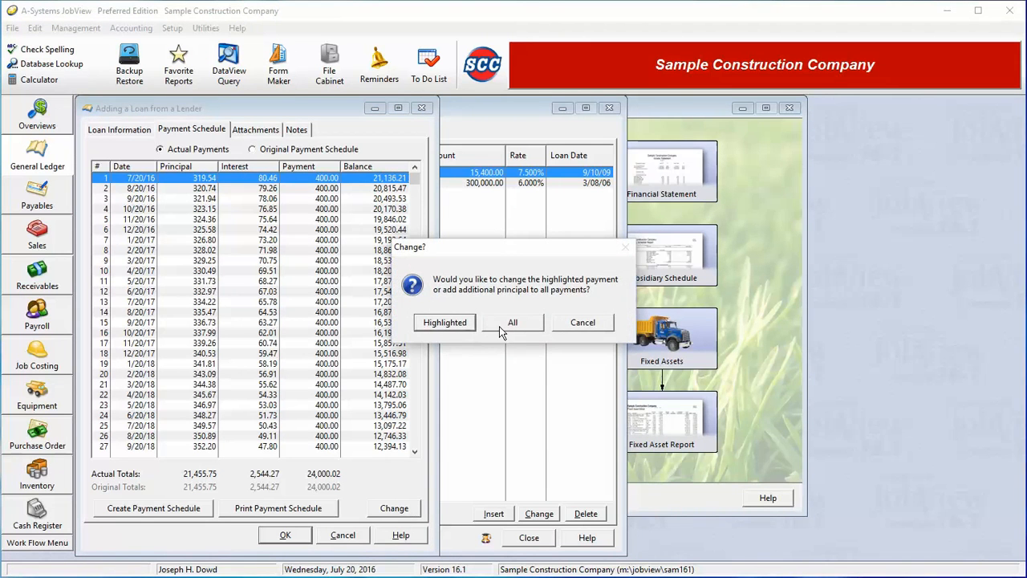
click(453, 323)
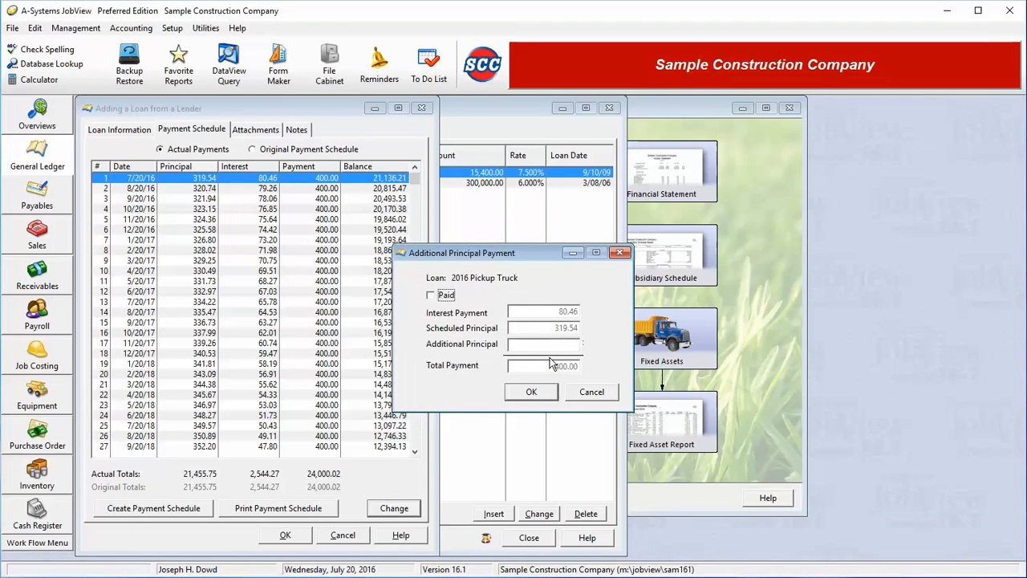
click(540, 394)
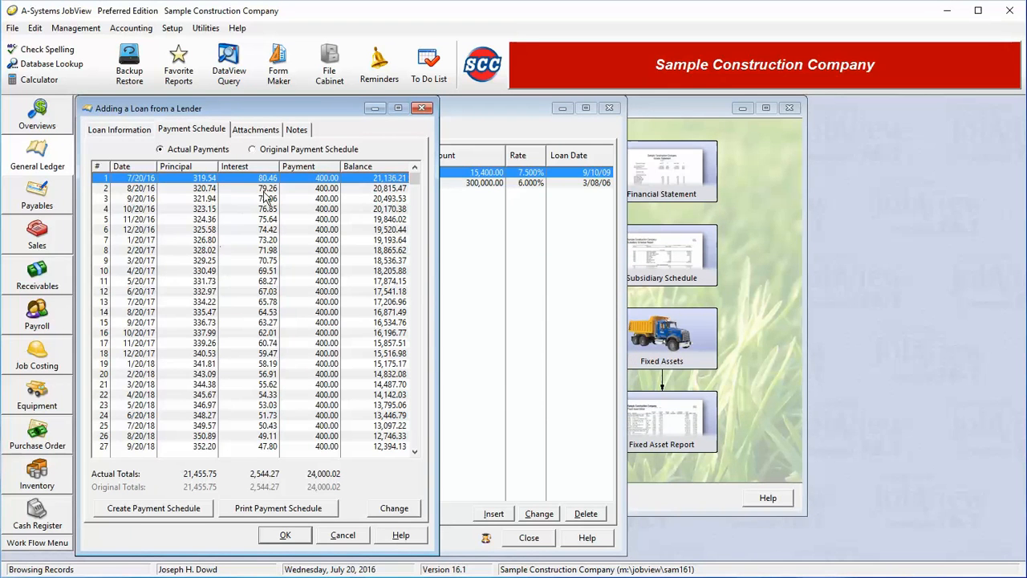
drag(262, 195, 245, 215)
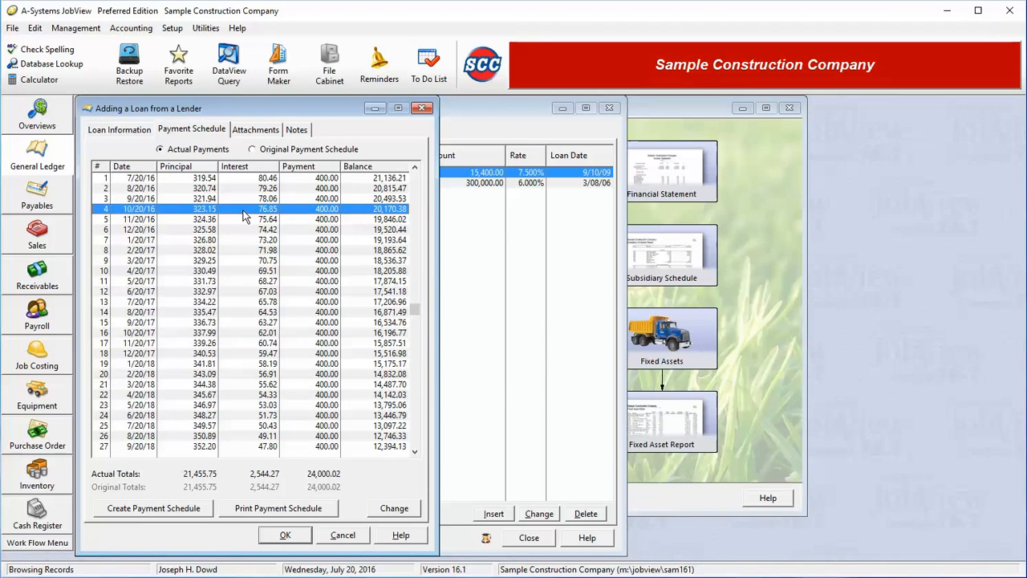
click(244, 177)
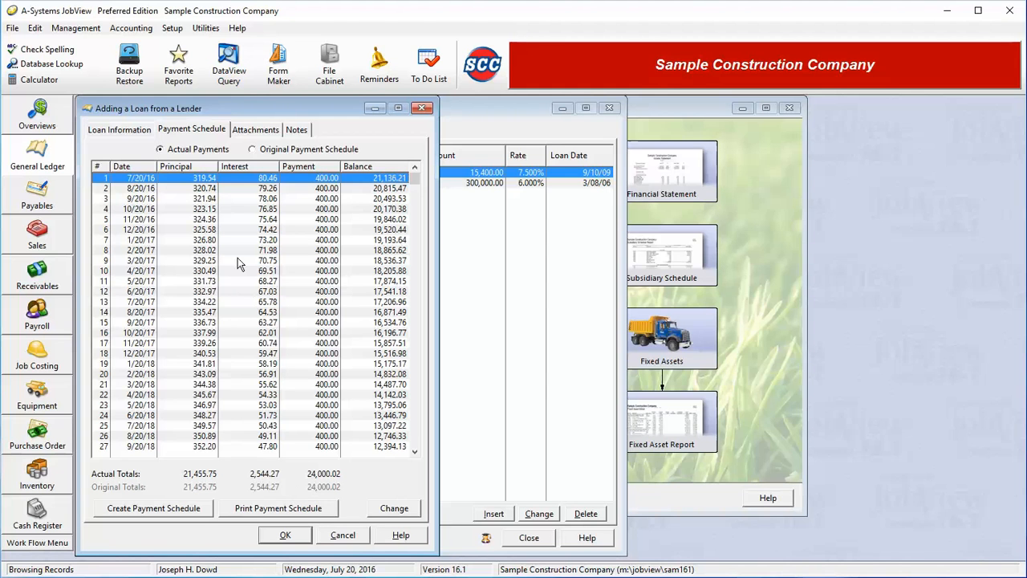
Step: Set the loan amount to 300,000, the interest rate to 6% and the term to 360 months, and recalculate the monthly payment
click(132, 130)
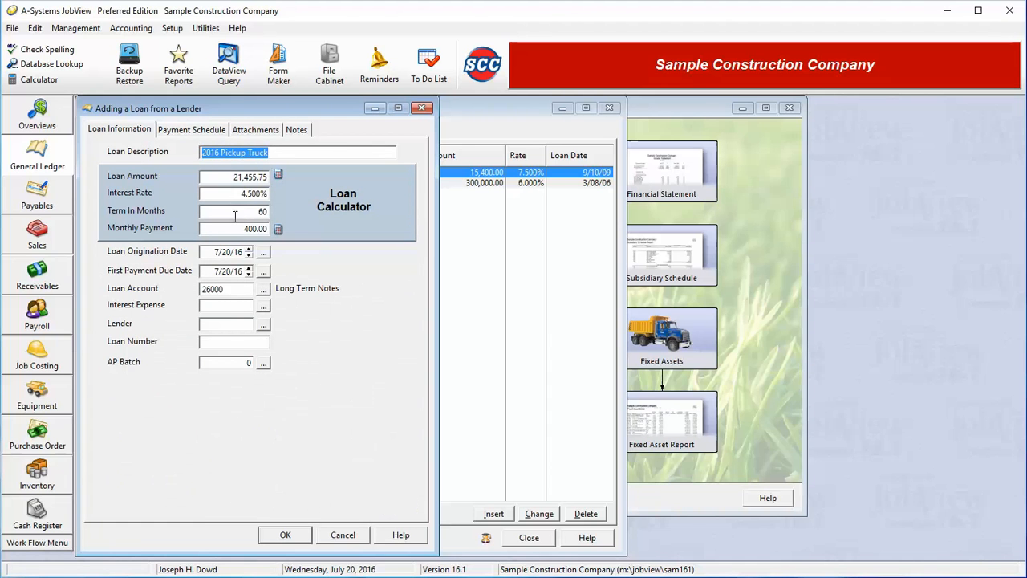
drag(232, 177, 432, 175)
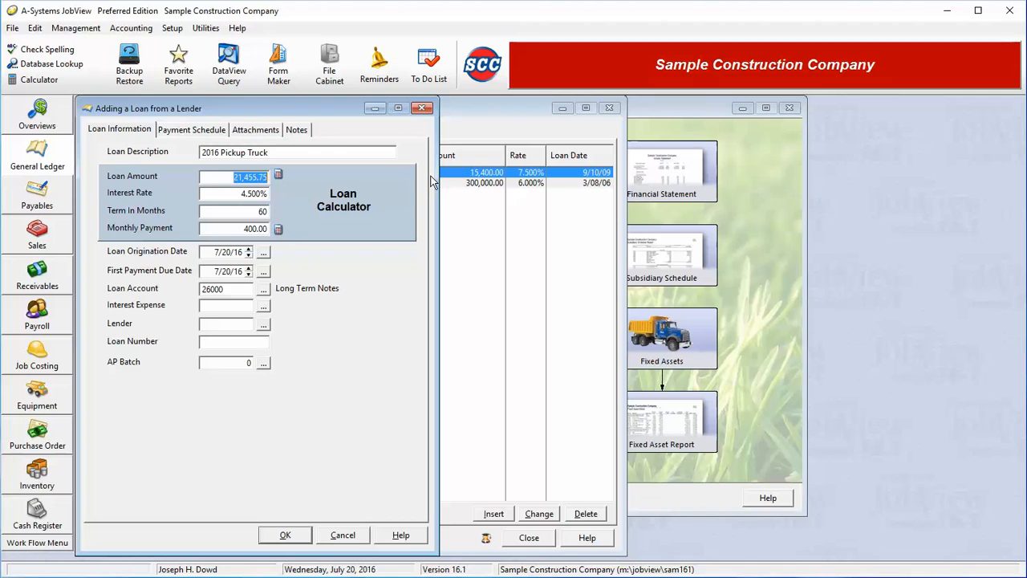
text(30)
text(0000)
click(238, 193)
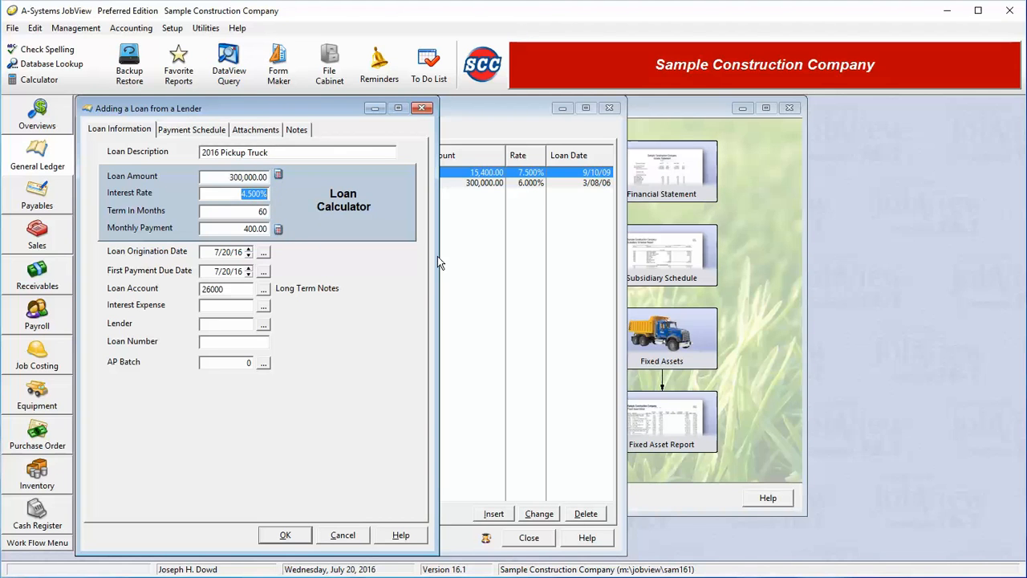
text(6)
key(Tab)
text(360)
key(Tab)
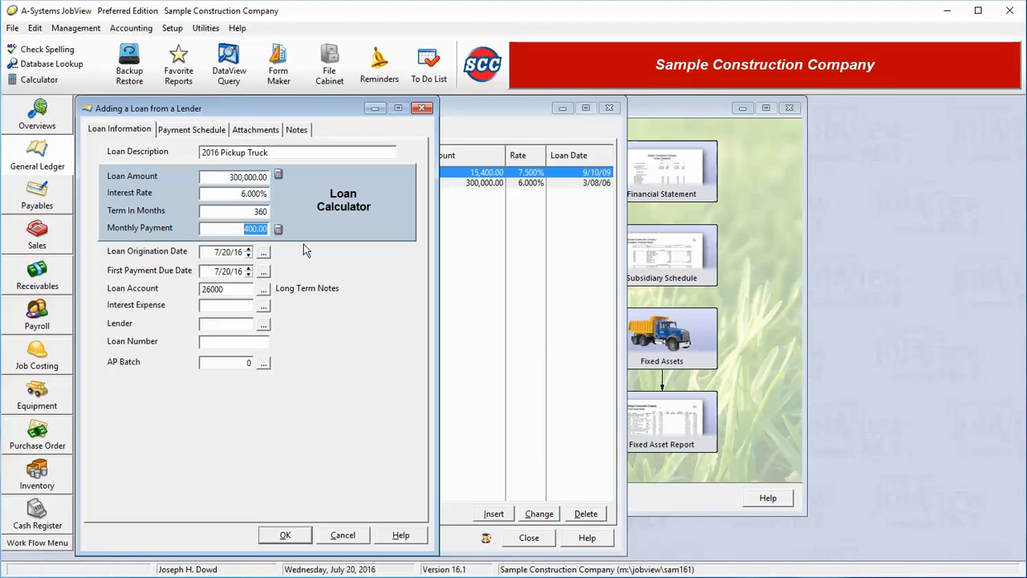
click(278, 228)
Step: Recreate the payment schedule from the revised loan terms, replacing the existing schedule
click(170, 132)
click(170, 515)
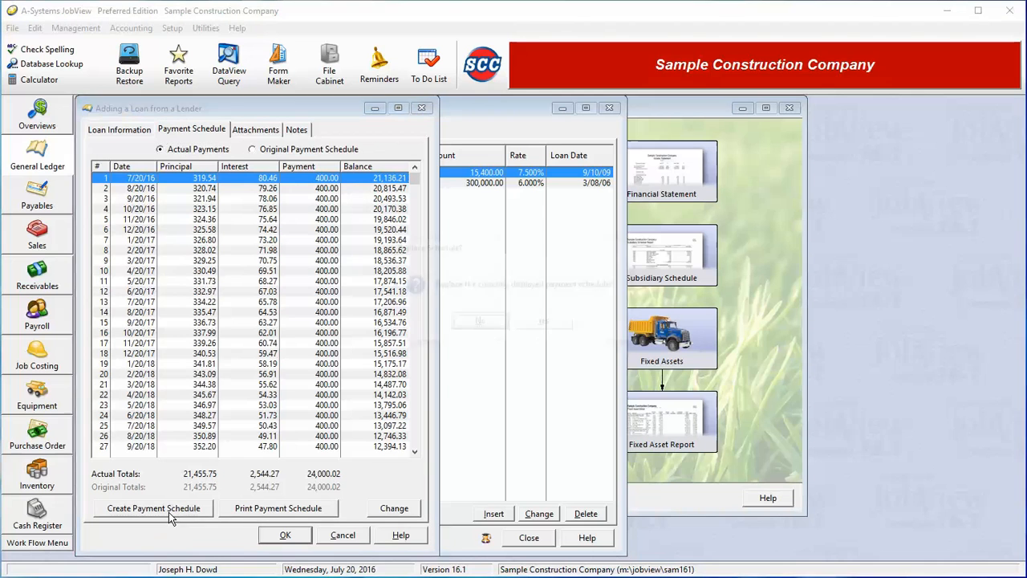
click(545, 323)
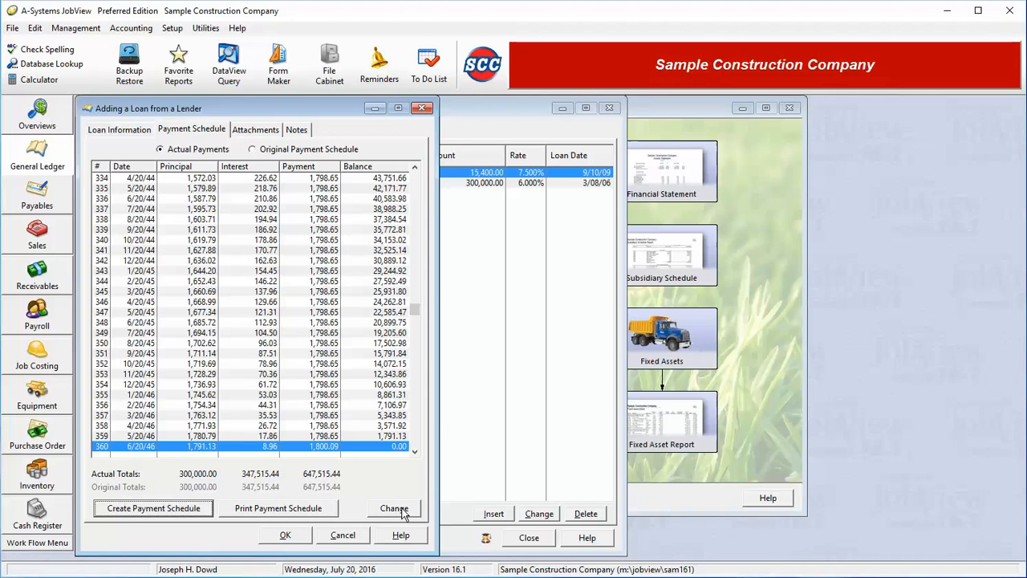
Step: Add 100 of additional principal to every payment in the loan's schedule, applying the change to all payments
click(403, 512)
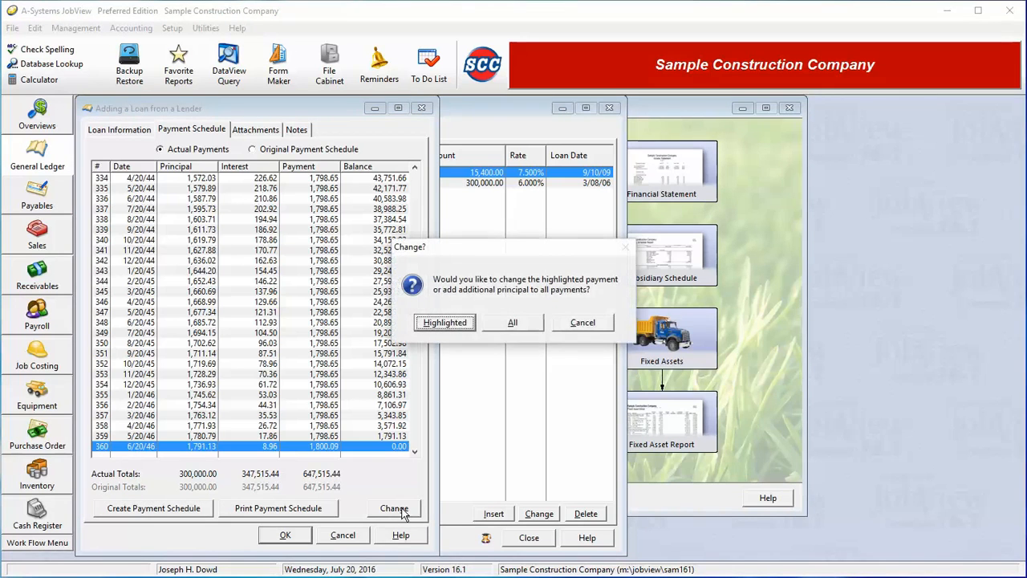
click(519, 323)
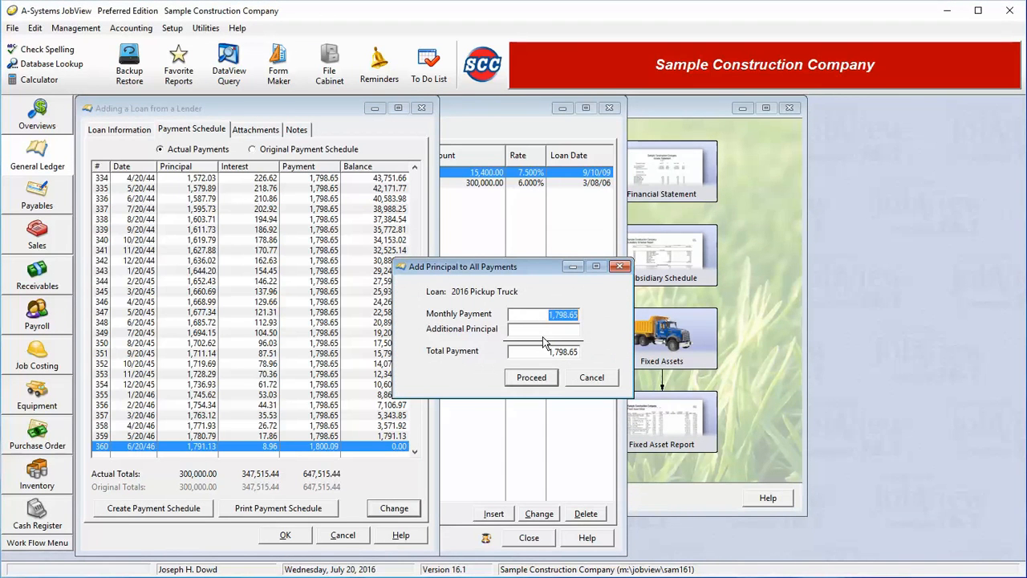
click(546, 331)
text(100)
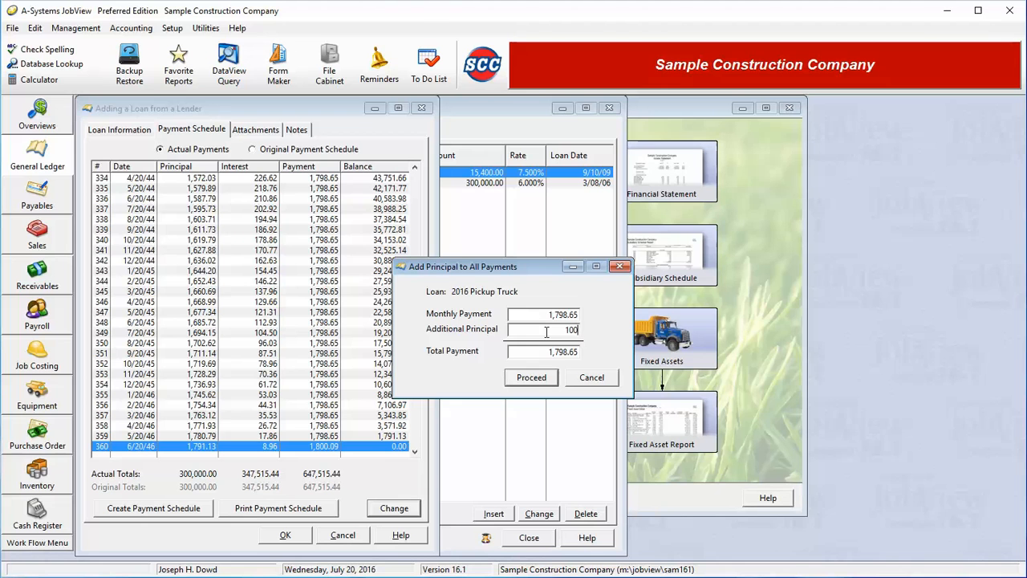
click(534, 381)
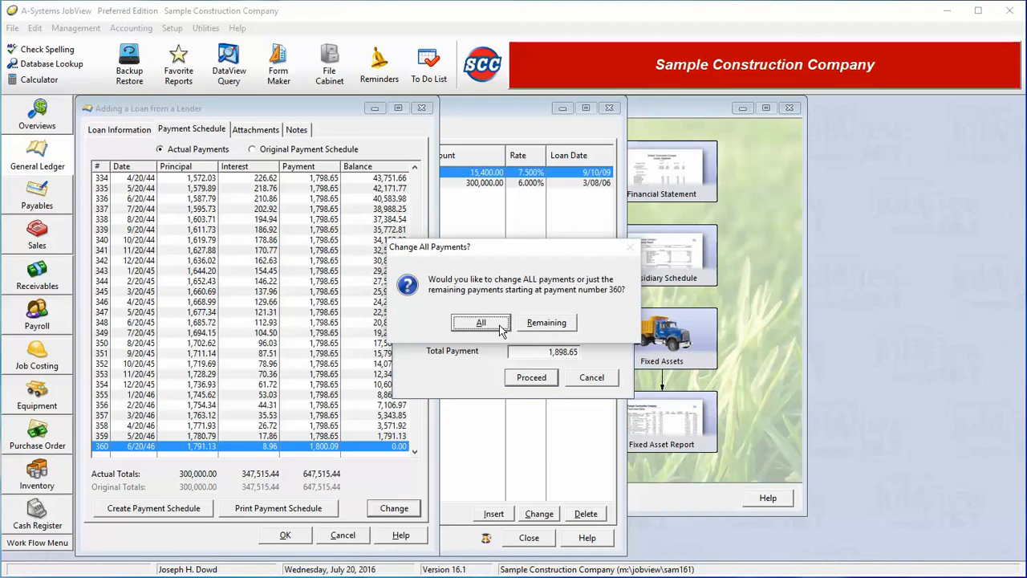
click(501, 324)
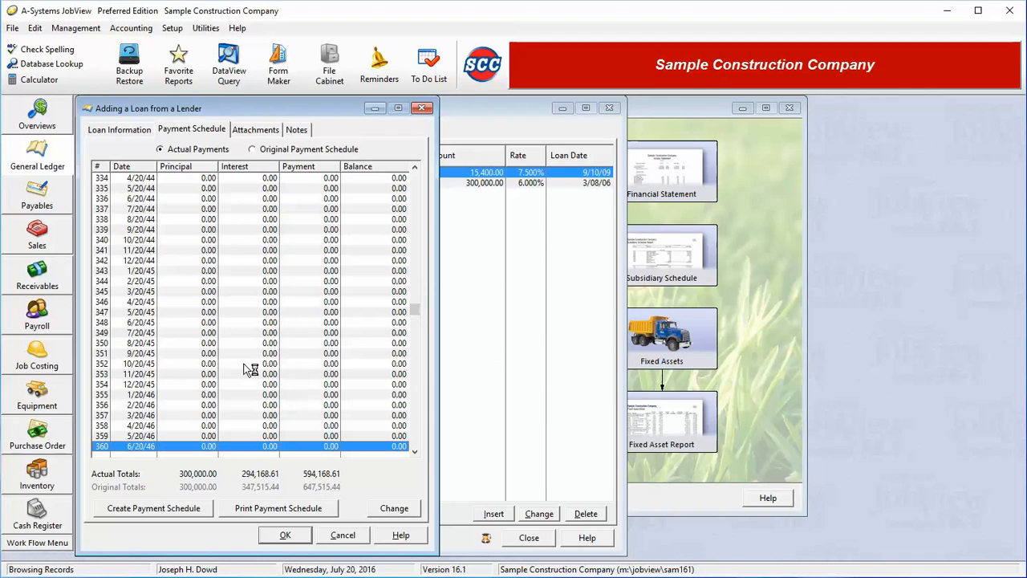
Step: Examine the end of the recalculated payment schedule to find the payment at which the loan is paid off
key(Up)
key(Up)
key(Up)
key(Up)
key(Up)
key(Up)
key(Up)
key(Up)
key(Up)
key(Up)
key(Up)
key(Up)
key(Up)
key(Up)
key(Up)
key(Up)
key(Up)
key(Up)
key(Up)
key(Up)
key(Up)
key(Up)
key(Up)
key(Up)
key(Up)
key(Up)
key(Up)
key(Up)
key(Up)
key(Up)
key(Up)
key(Up)
key(Up)
key(Up)
key(Up)
key(Up)
key(Up)
key(Up)
key(Up)
key(Up)
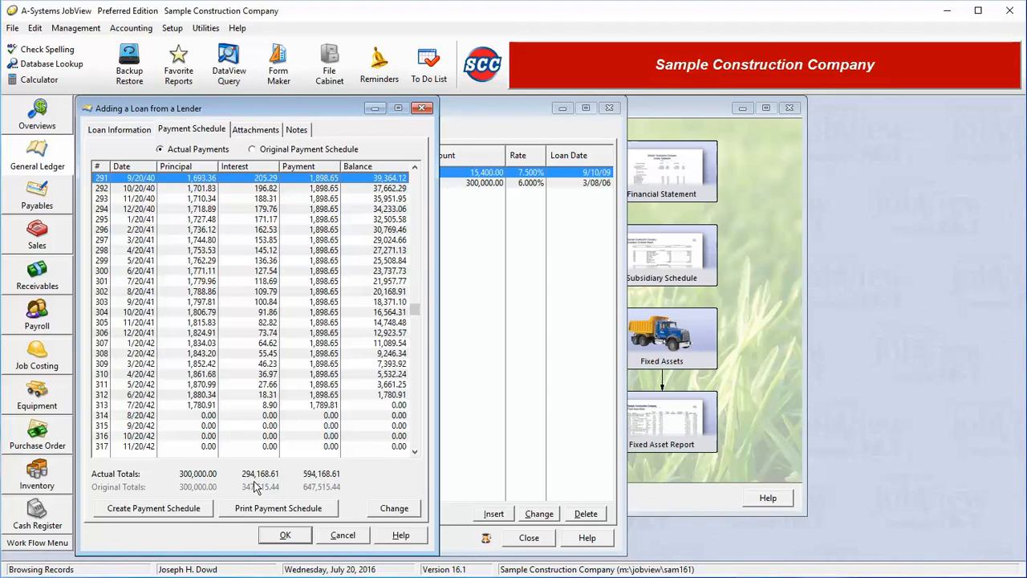
click(189, 406)
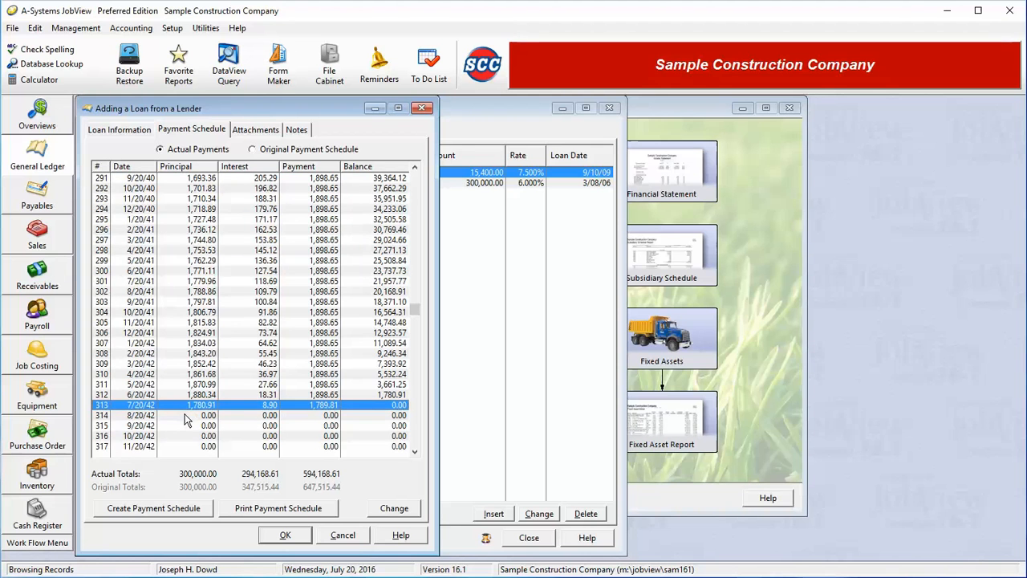
key(Down)
key(Down)
key(Down)
key(Down)
key(Down)
key(Down)
key(Down)
key(Down)
key(Down)
key(Down)
key(Down)
key(Down)
key(Down)
key(Down)
key(Down)
key(Down)
key(Down)
key(Down)
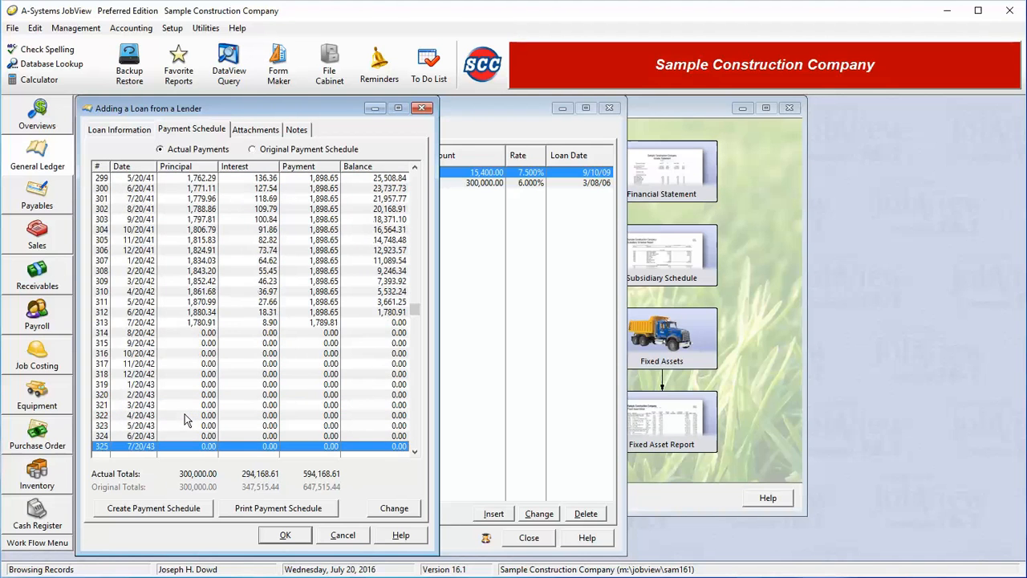
click(203, 262)
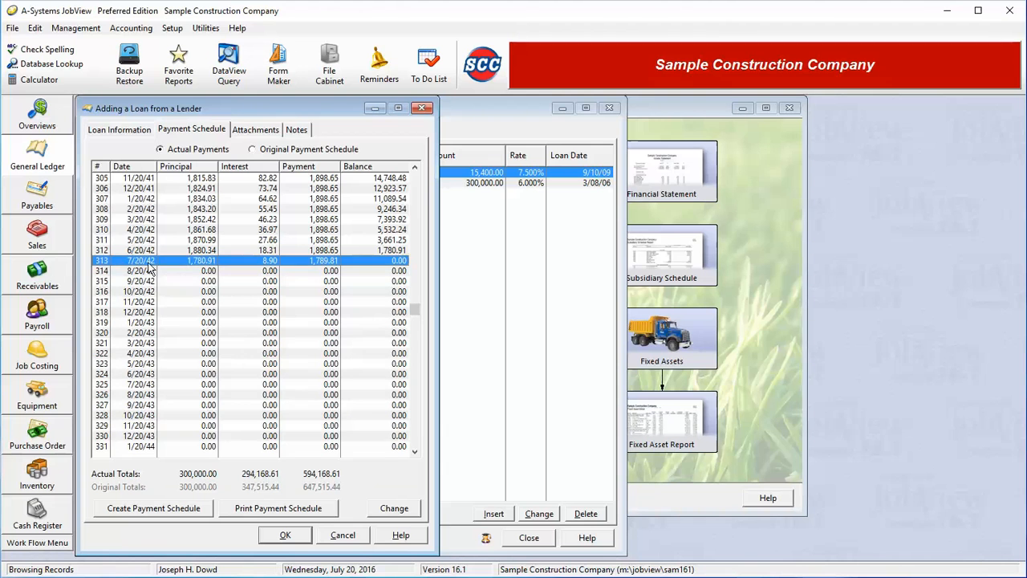
key(ctrl+End)
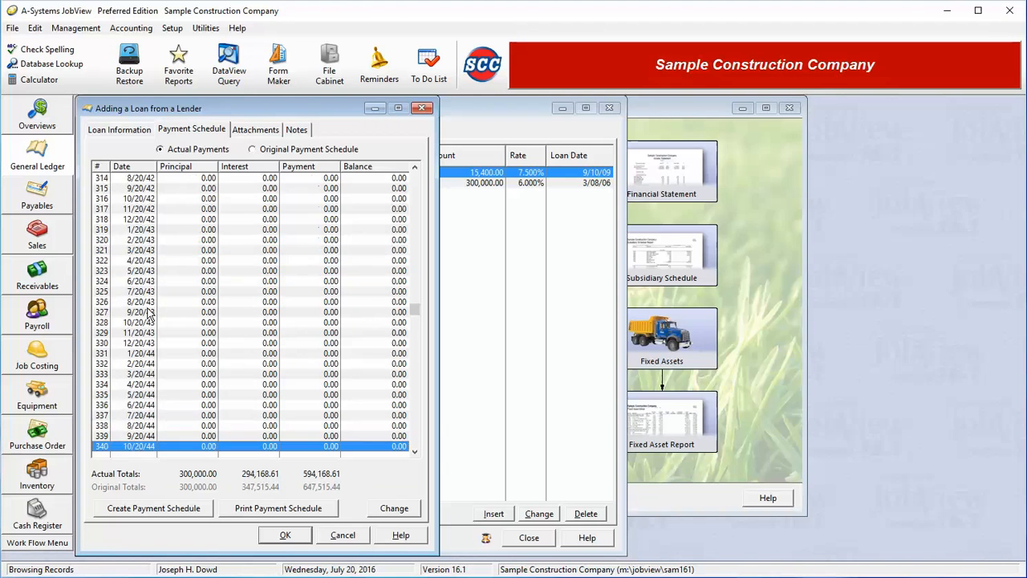
key(Up)
key(Up)
key(Up)
key(Up)
key(Up)
key(Up)
key(Up)
key(Up)
key(Up)
key(Up)
key(Up)
key(Up)
key(Up)
key(Up)
key(Up)
key(Up)
key(Up)
key(Up)
key(Up)
key(Up)
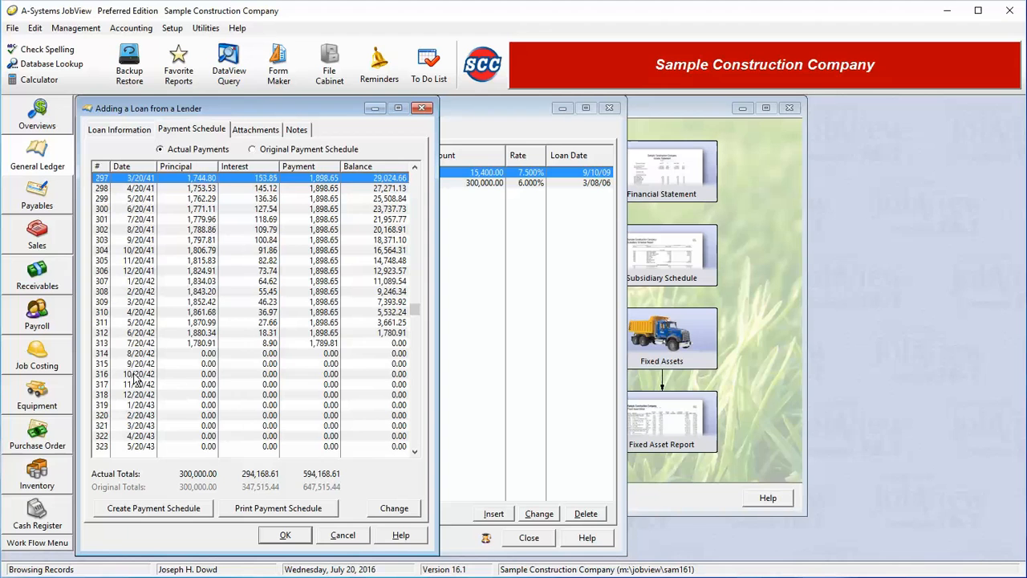
click(102, 346)
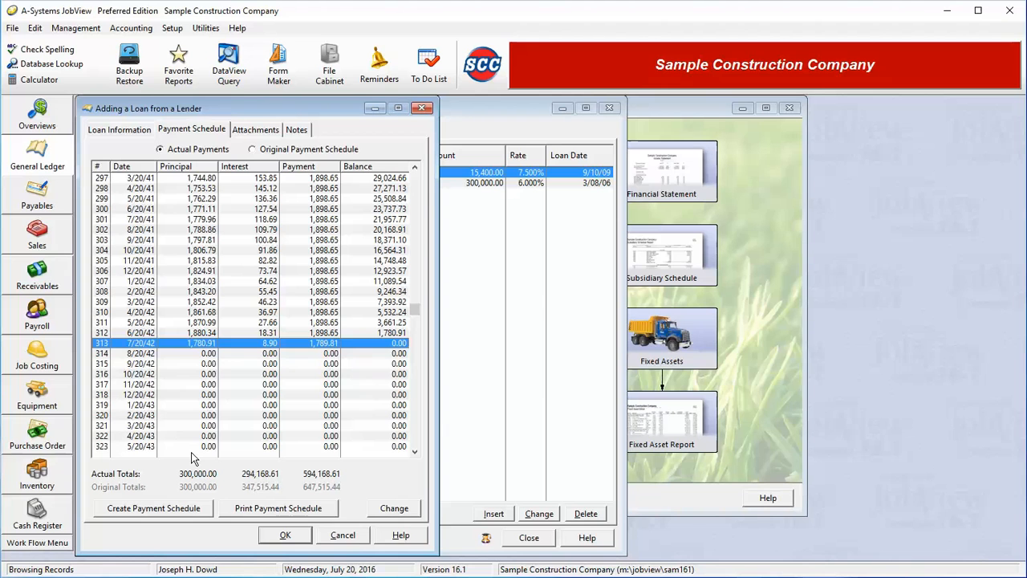
Step: Discard the new loan without saving it and look over the two existing loans from lenders
click(353, 539)
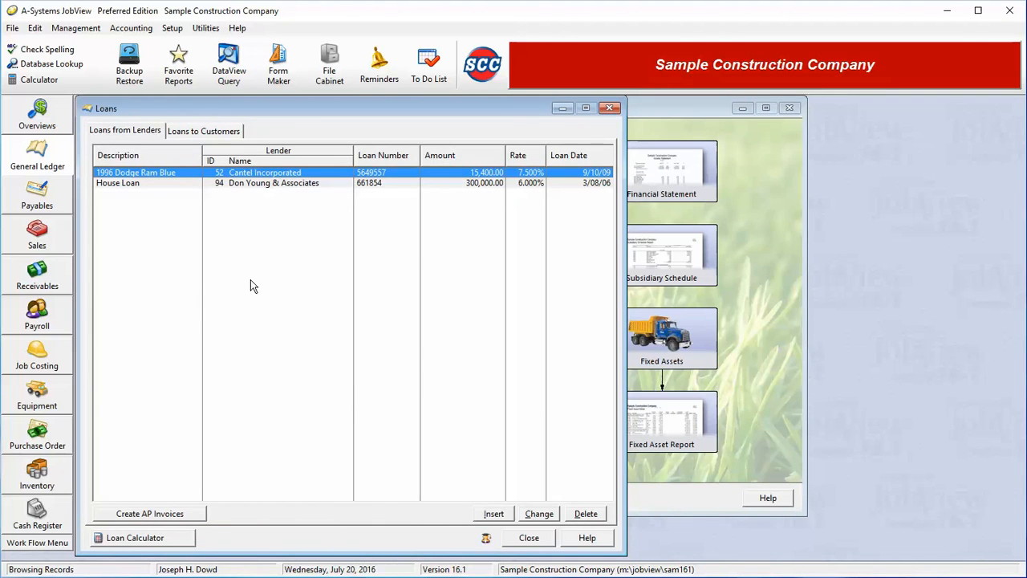
click(252, 184)
click(252, 173)
click(257, 185)
click(260, 173)
Step: Begin creating AP invoices for the loans, preview the June, May and April 2016 amounts, and select July 2016
click(142, 514)
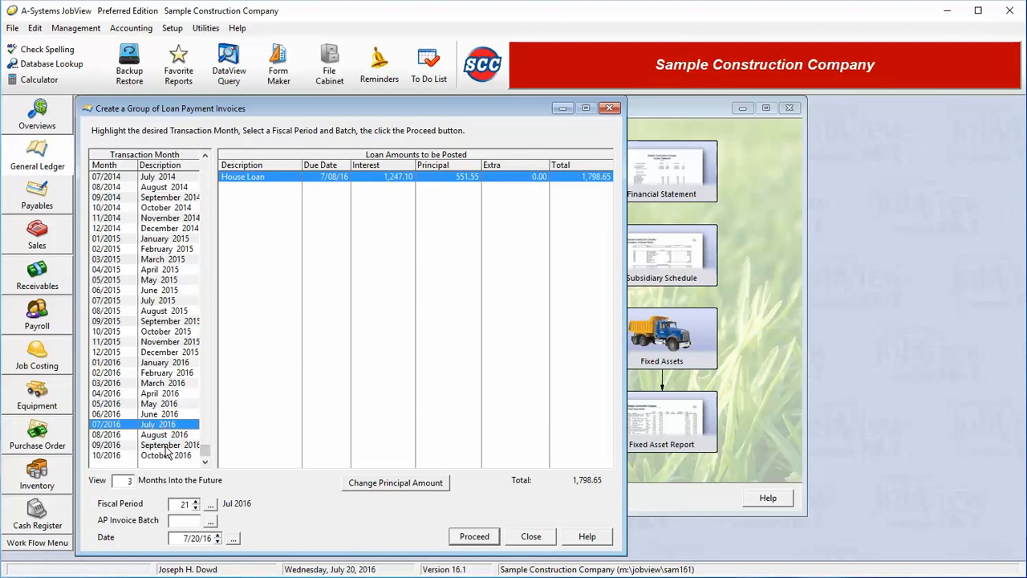
click(163, 413)
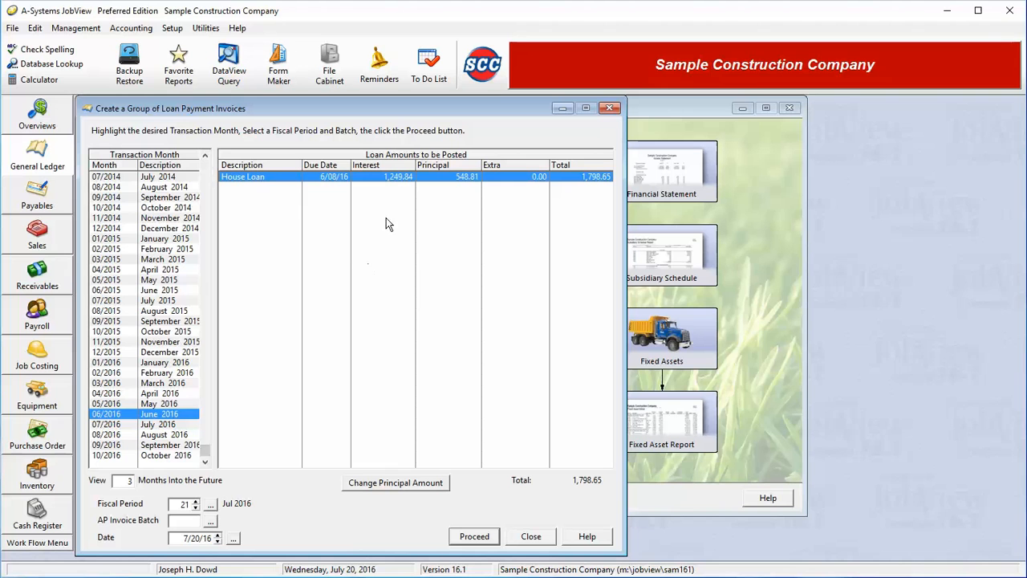
click(184, 403)
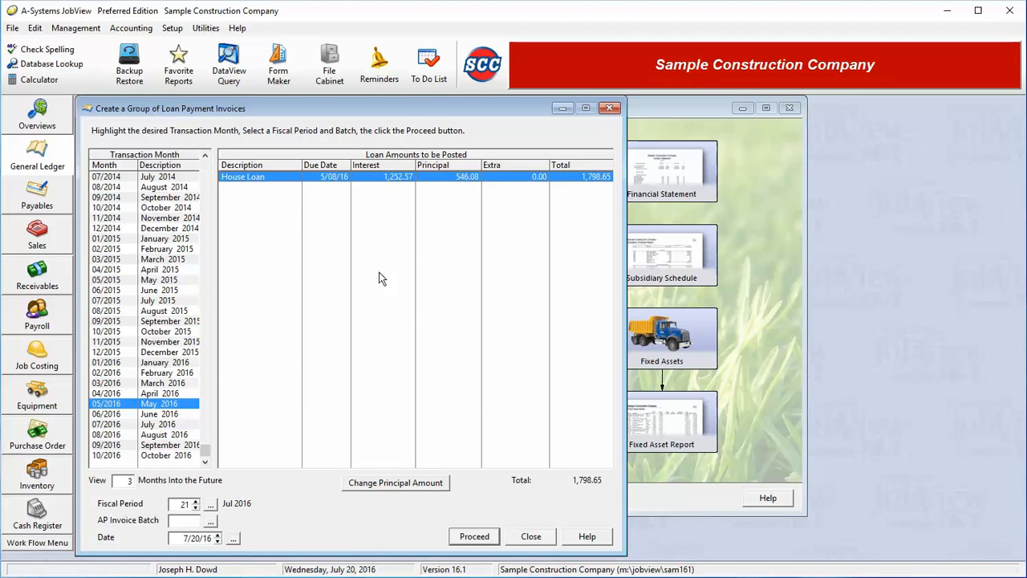
click(183, 394)
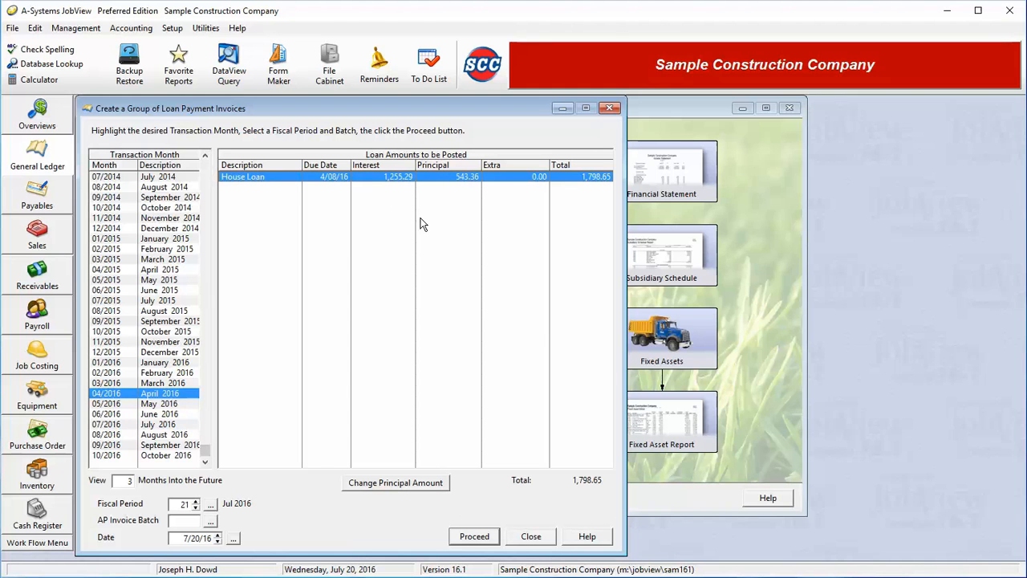
click(173, 424)
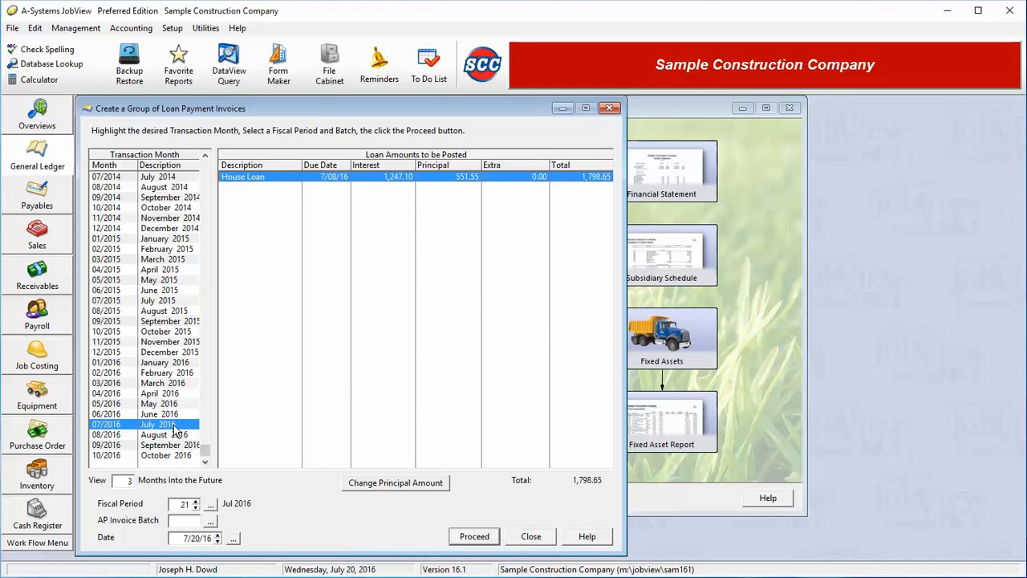
Step: Assign the loan payment invoices to AP invoice batch 4, Job Costs
click(417, 487)
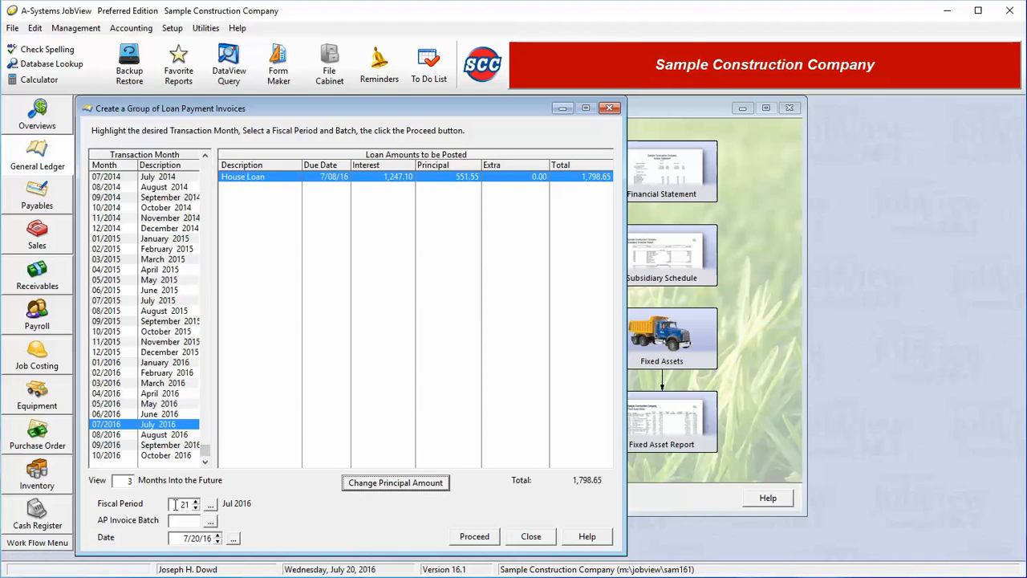
click(210, 522)
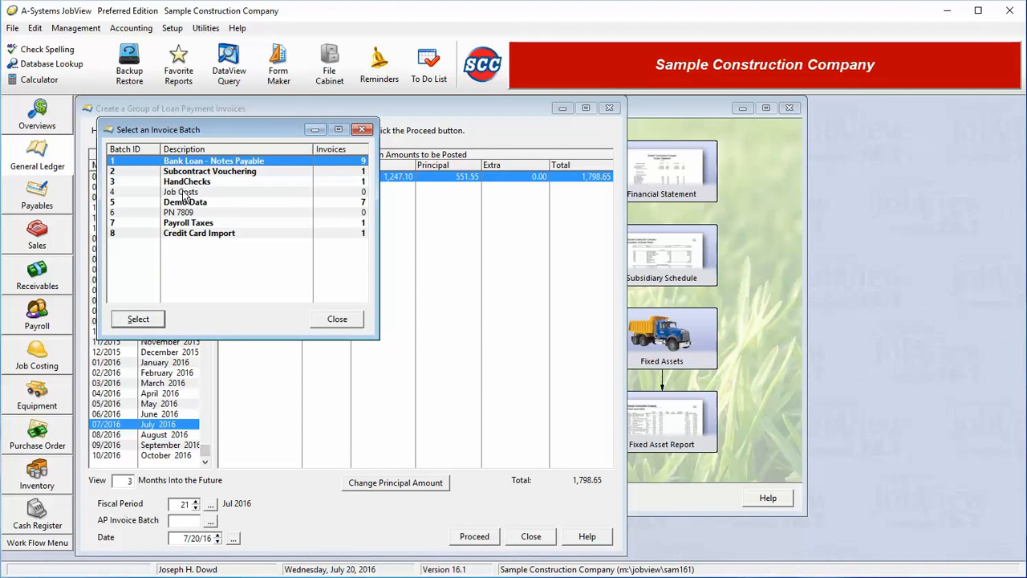
click(183, 194)
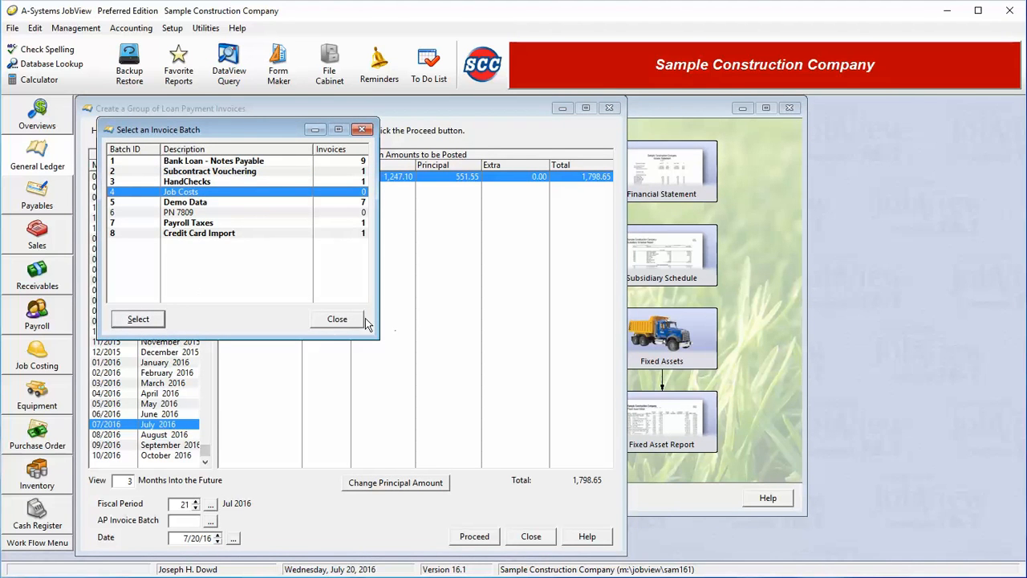
click(145, 321)
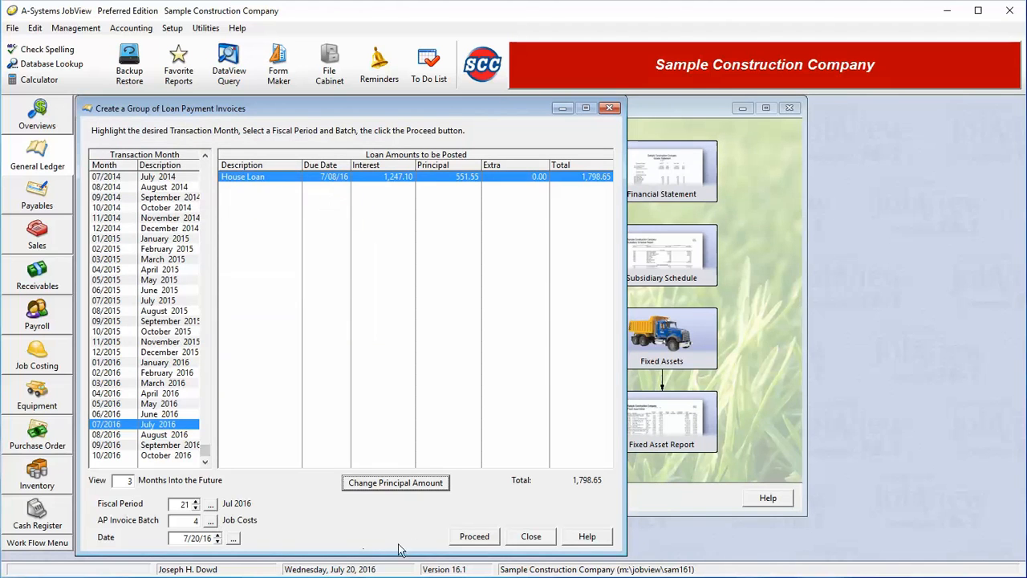
Step: Create the July 2016 payment invoices for all listed loans and close the loans list
click(478, 535)
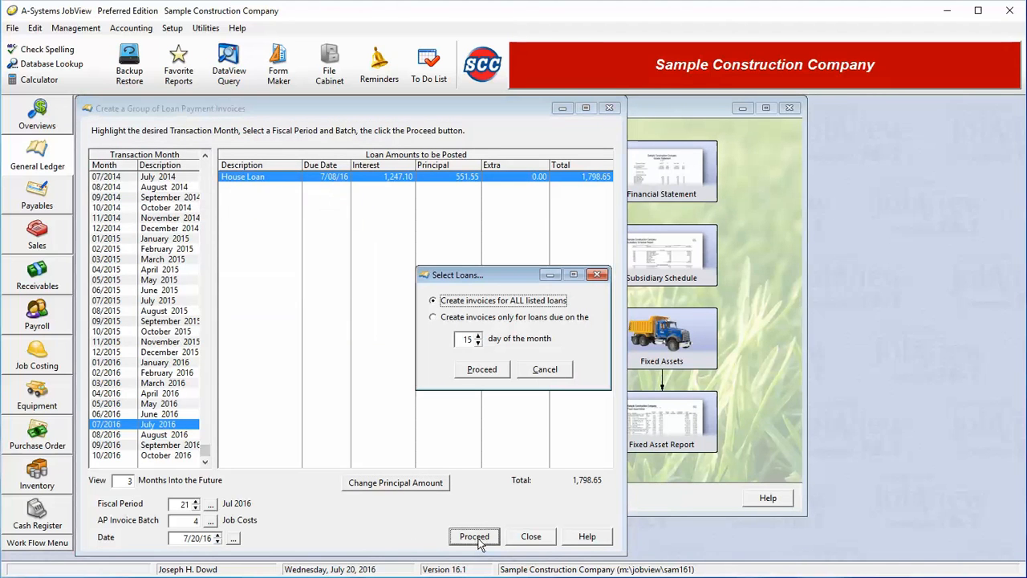
click(486, 374)
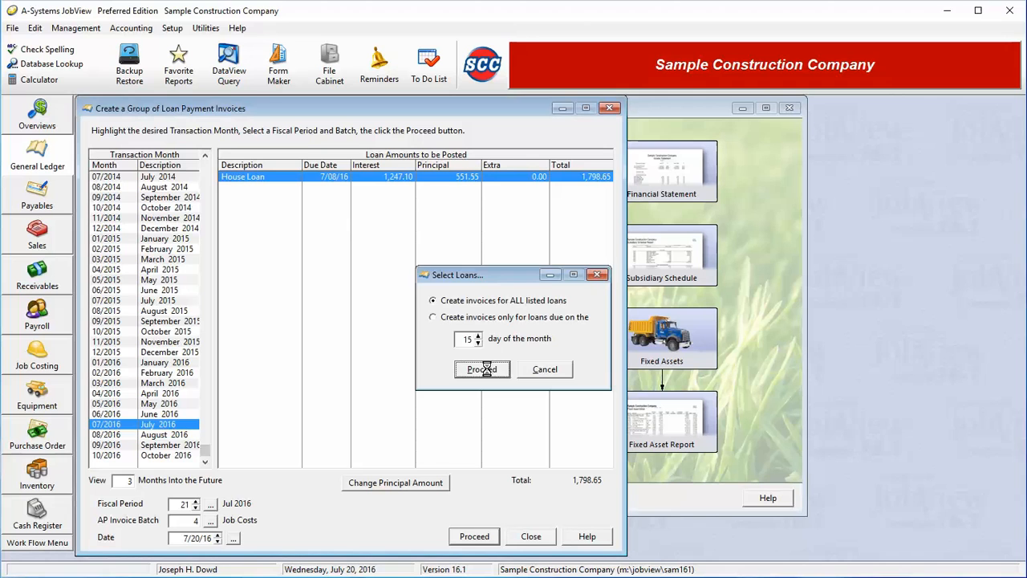
click(484, 370)
click(513, 322)
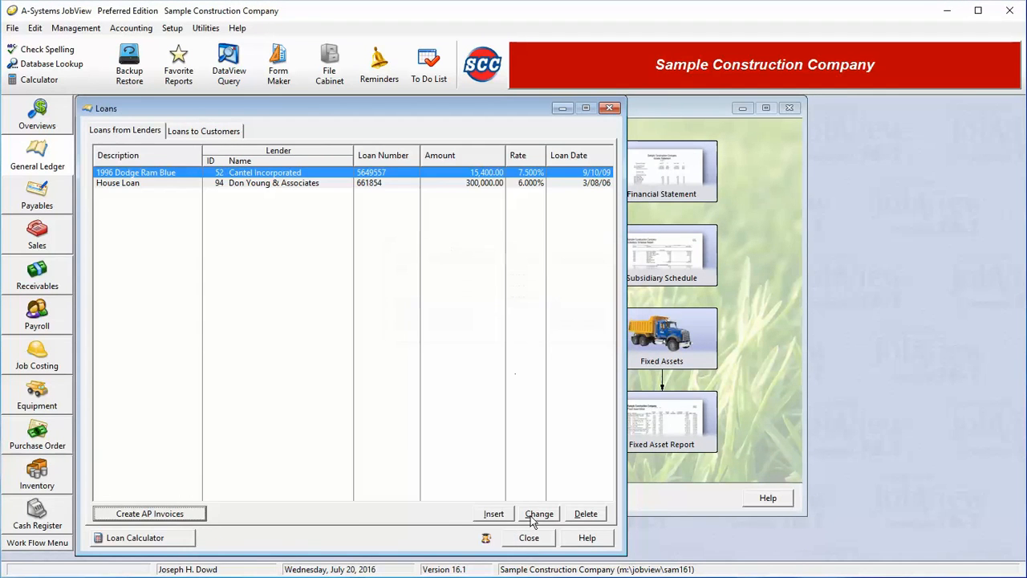
click(529, 536)
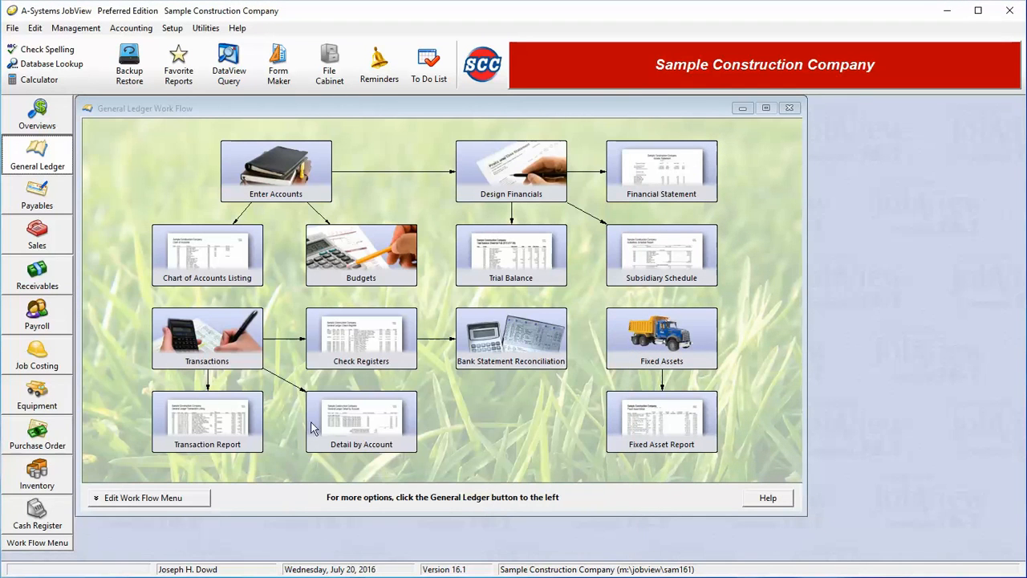
Step: Open the generated loan payment invoice in the Job Costs batch of the accounts payable invoices
click(53, 204)
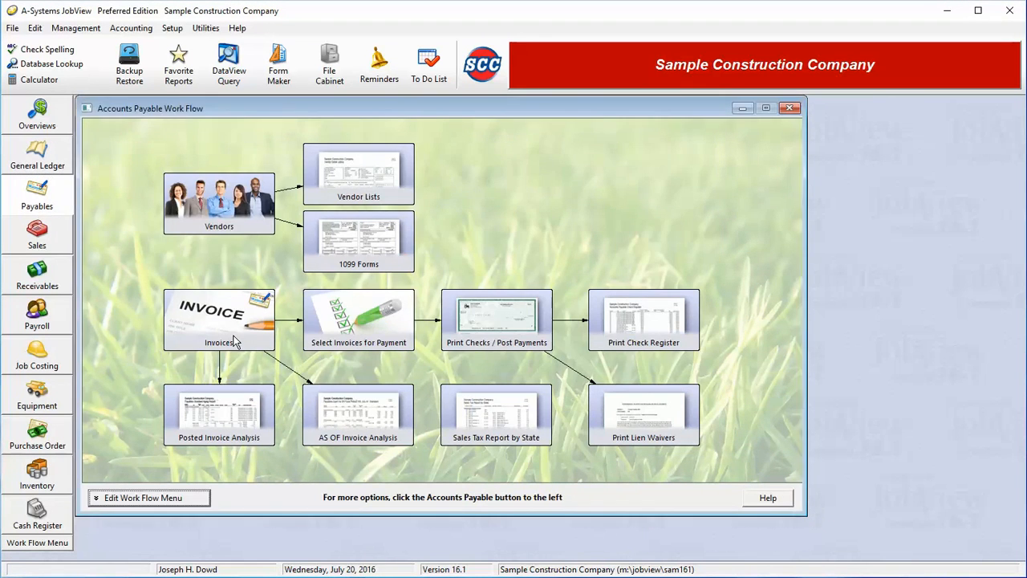
click(235, 340)
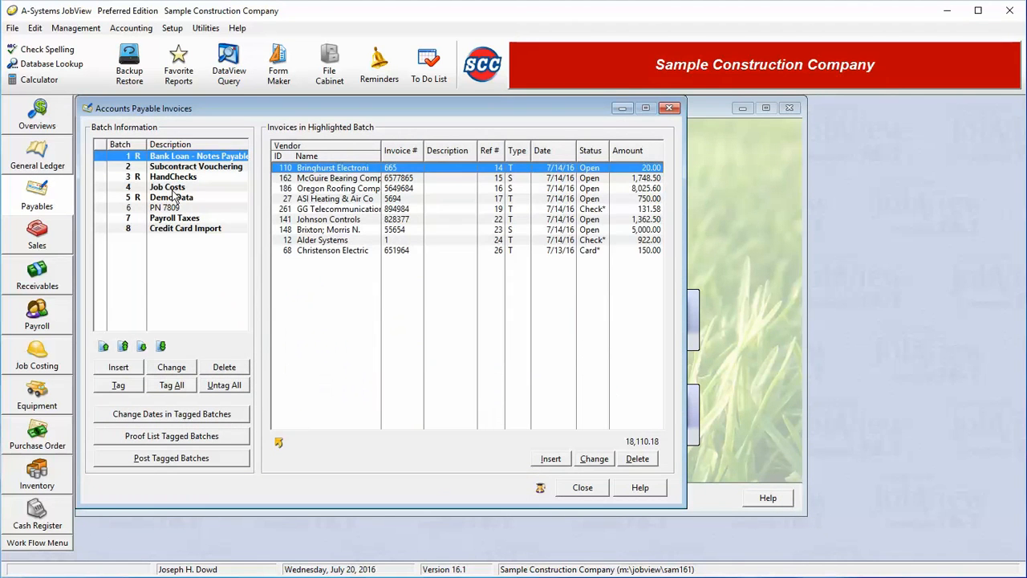
click(184, 188)
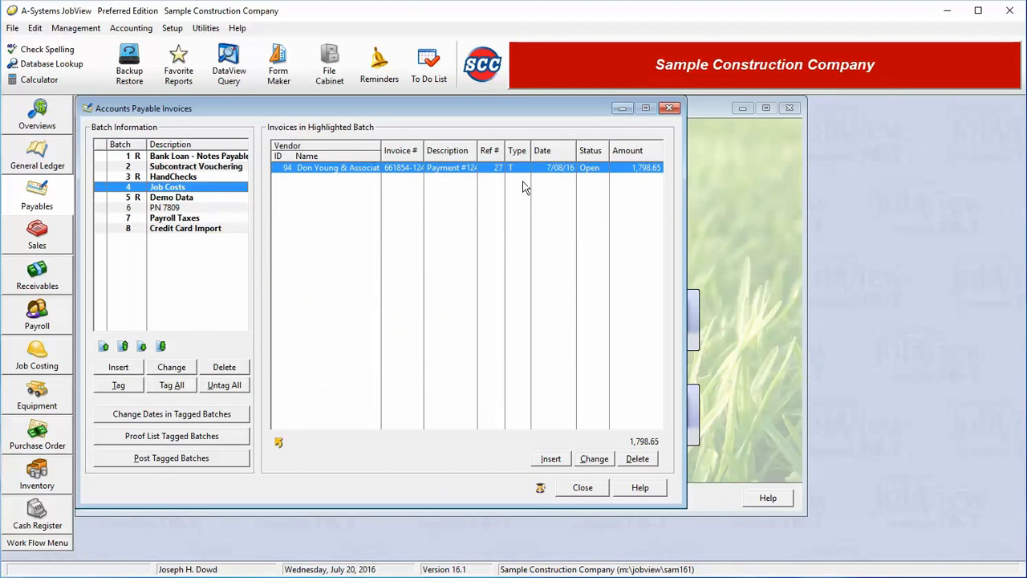
double_click(468, 178)
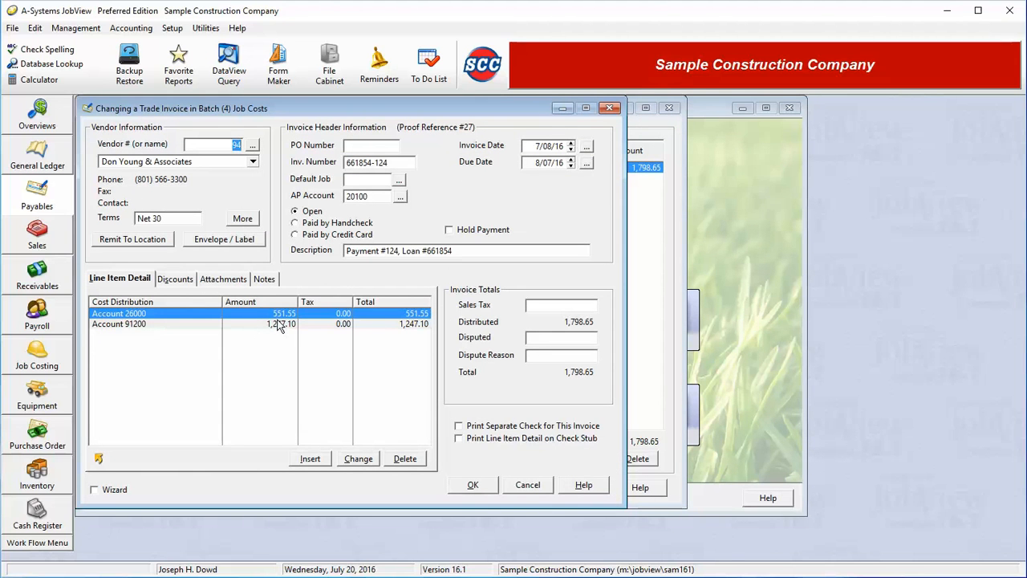
Step: Review the invoice's principal and interest line items, then close the payables invoices and return to the General Ledger work flow
click(245, 325)
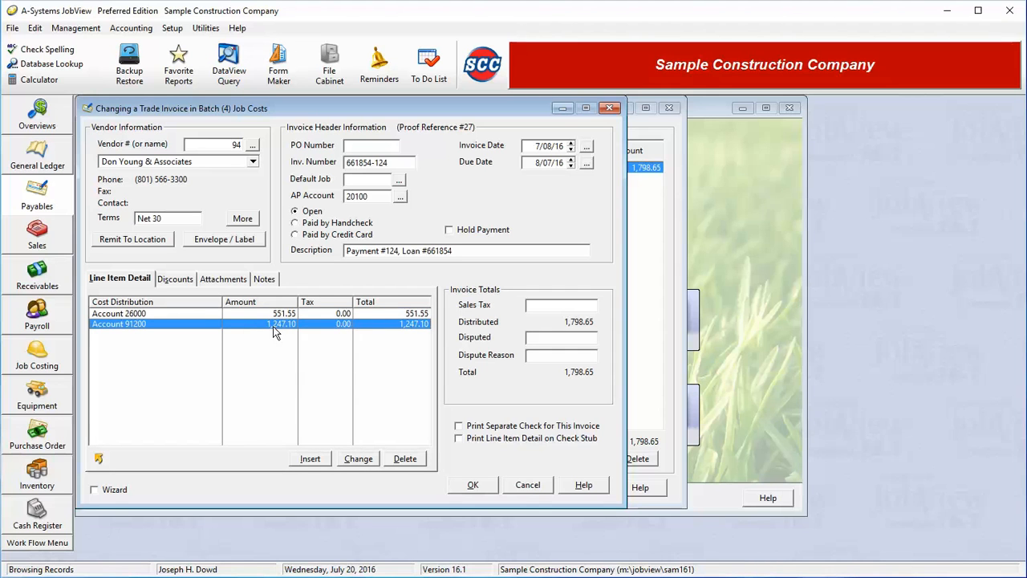
click(287, 313)
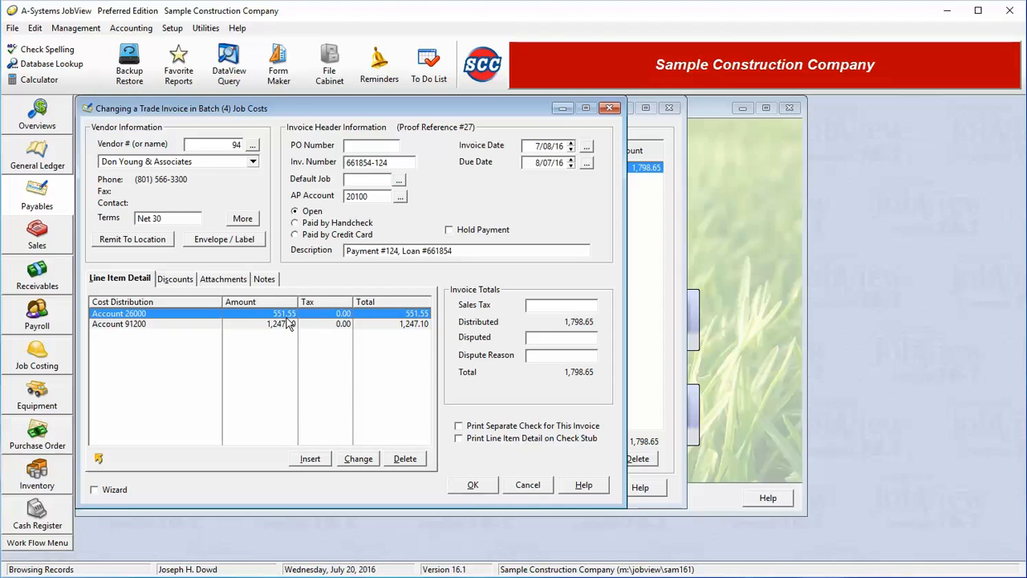
click(473, 486)
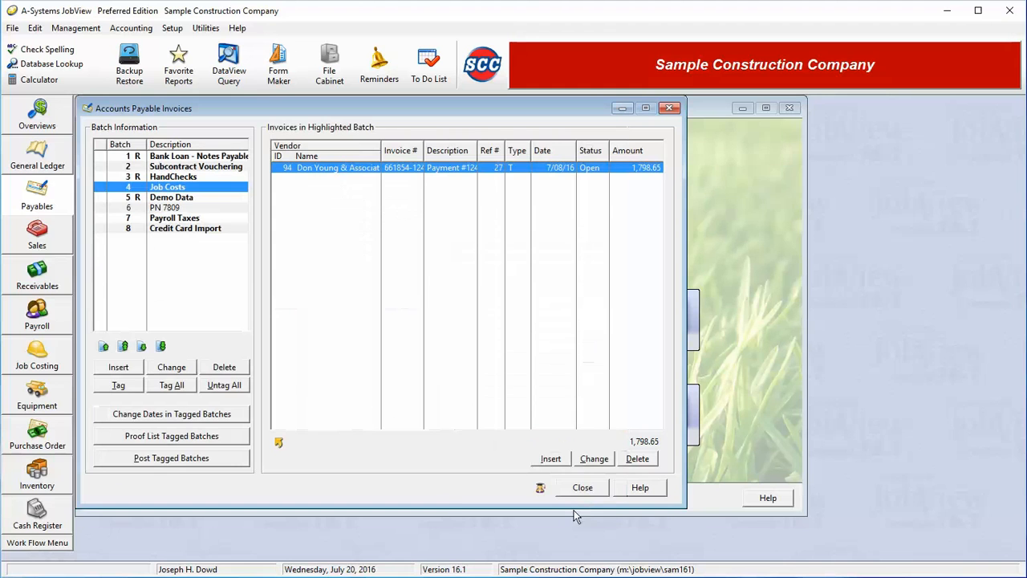
click(602, 493)
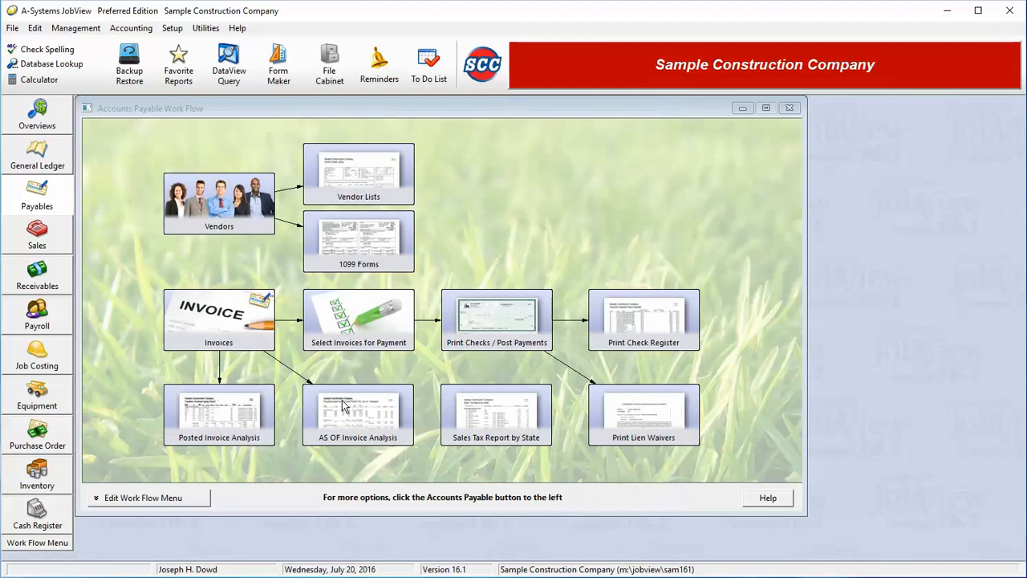
click(59, 168)
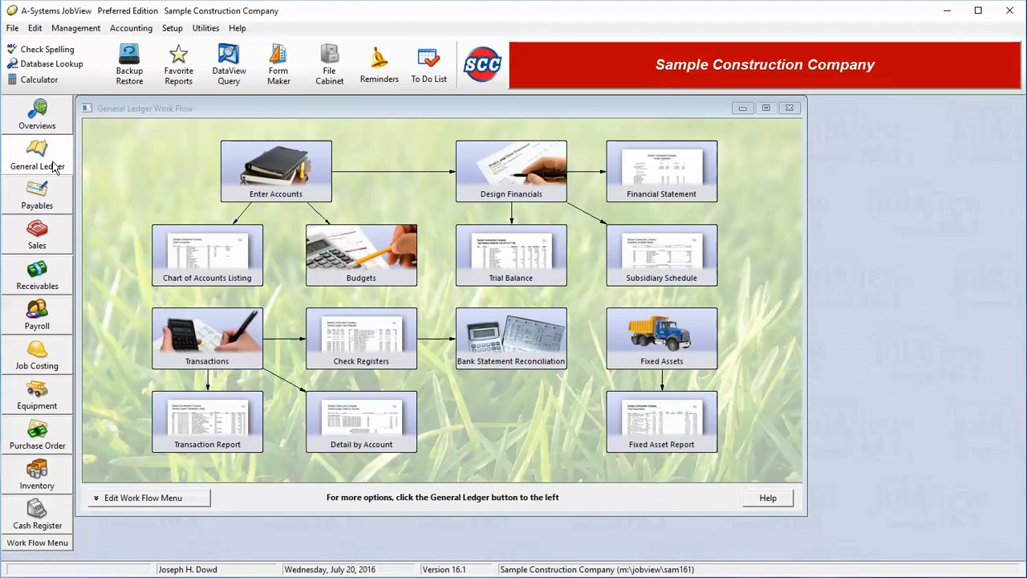
Step: Open the list of loans to customers in the General Ledger
click(54, 166)
click(133, 245)
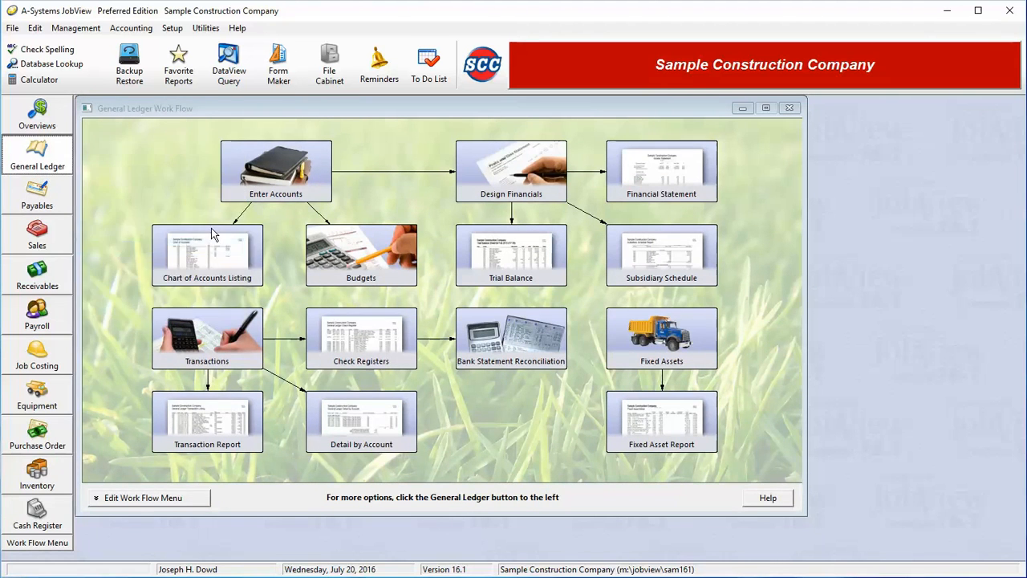
click(217, 131)
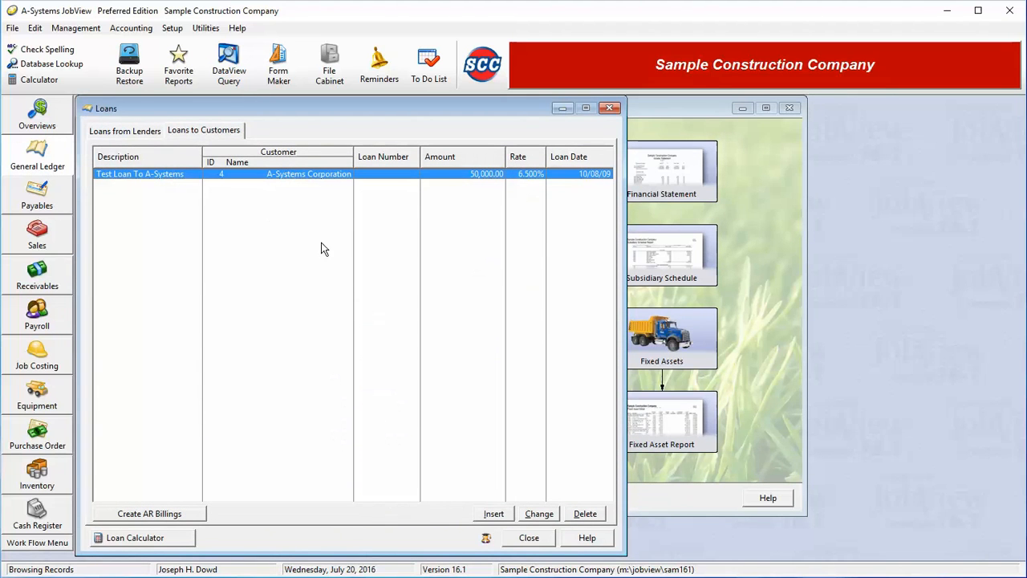
Step: Review the blank customer loan form's account fields and the group loan payment billings form, leaving both without saving
click(485, 518)
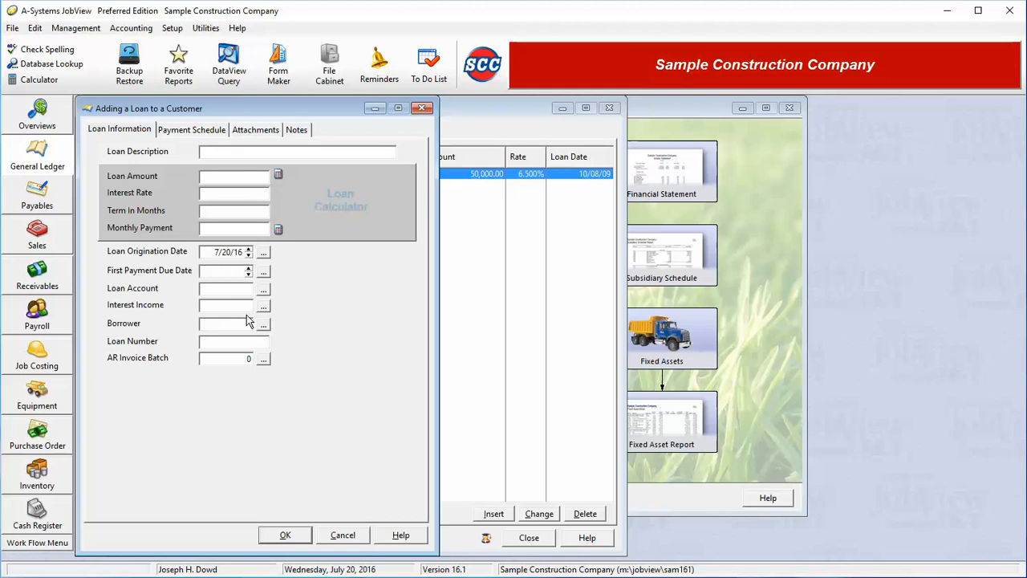
click(231, 291)
click(232, 304)
click(341, 535)
click(150, 513)
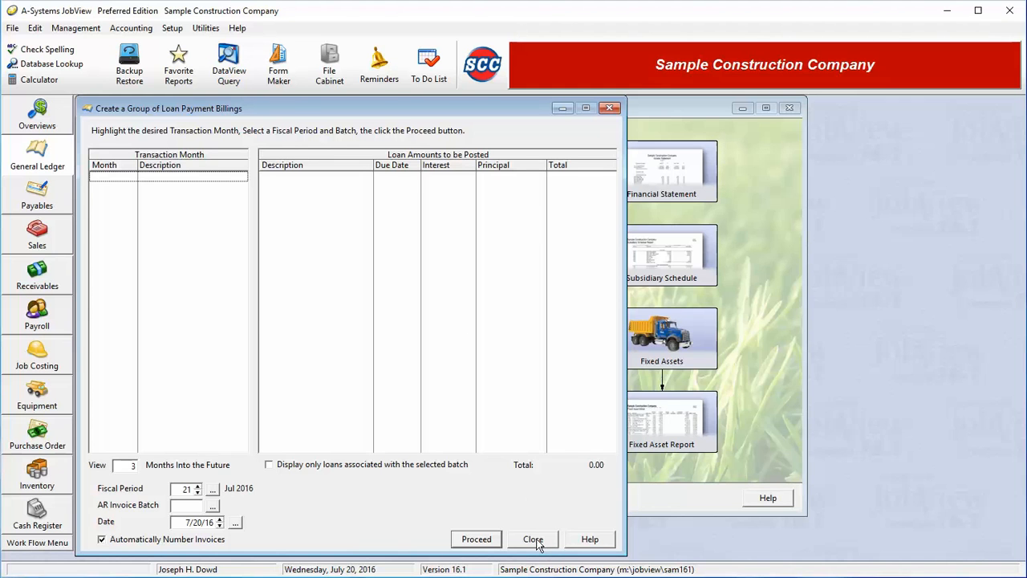
click(534, 540)
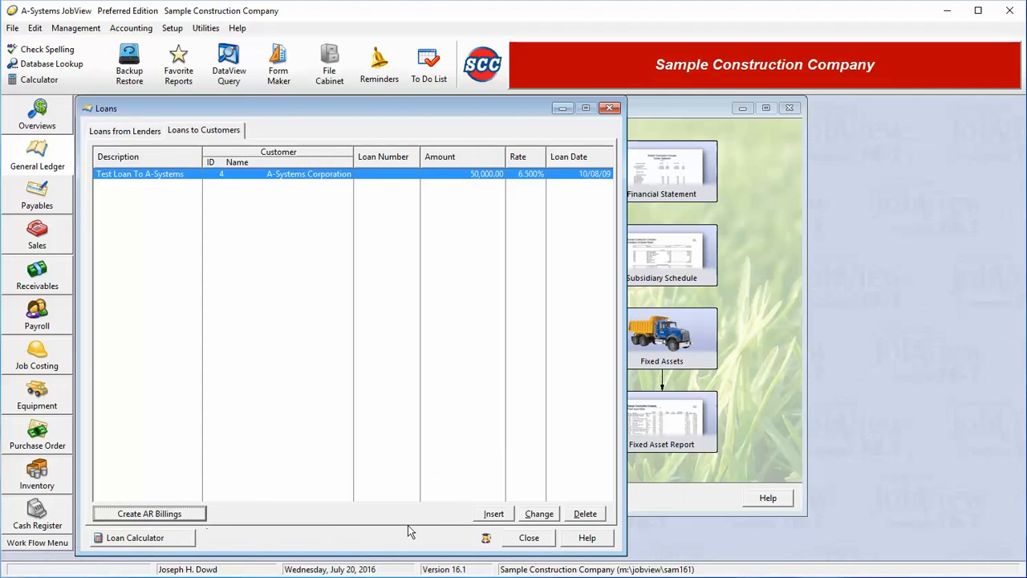
Step: Set the loan origination date of Test Loan To A-Systems to today's date, 7/20/16
click(539, 513)
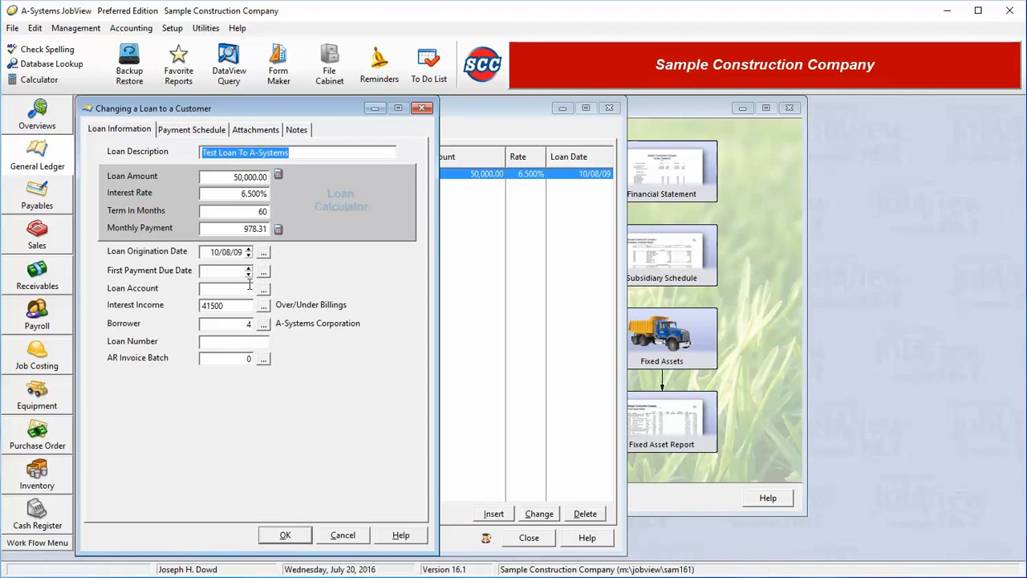
click(263, 252)
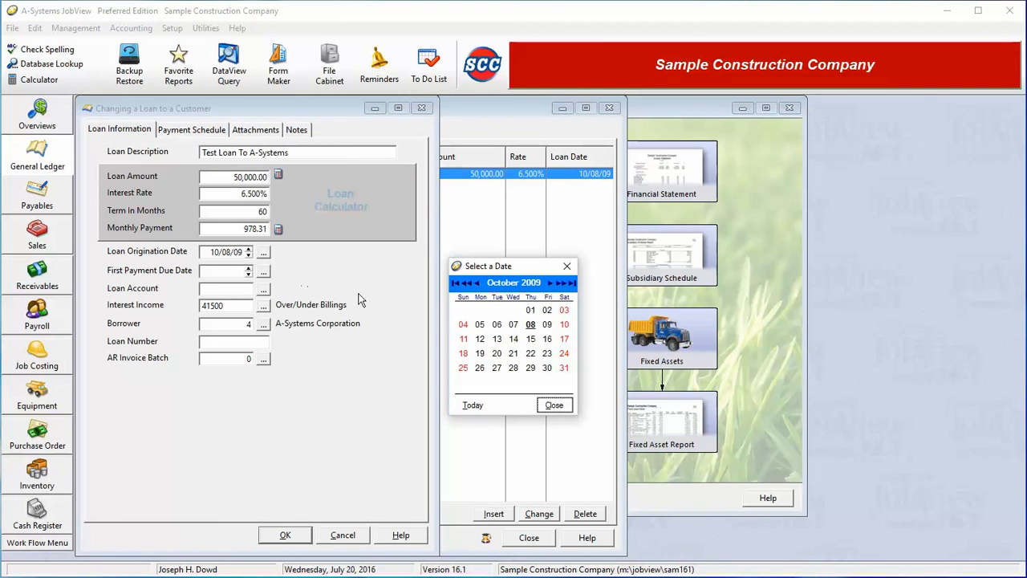
click(472, 405)
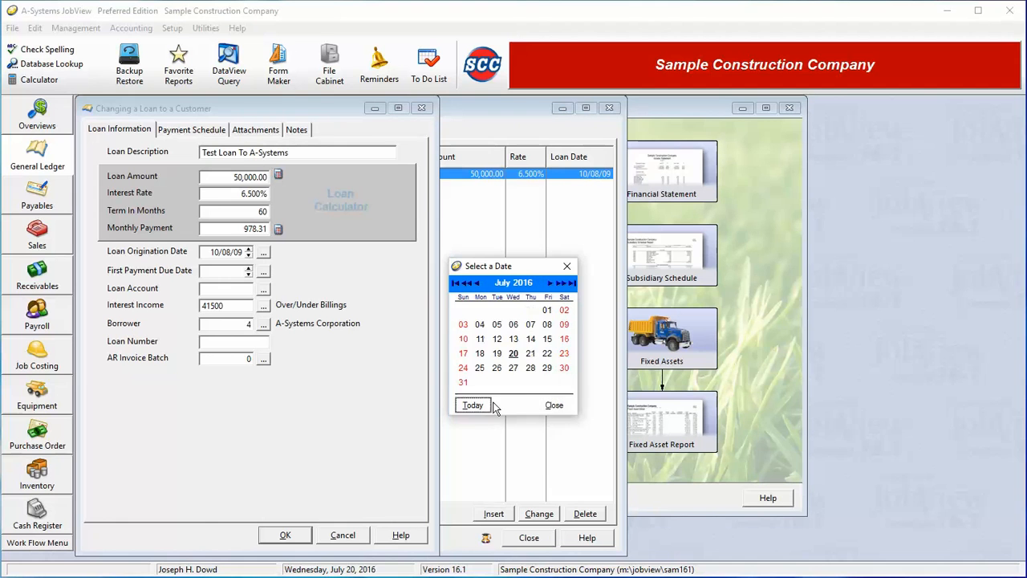
click(552, 405)
Step: Try to create the customer loan's payment schedule without a first payment due date
click(190, 130)
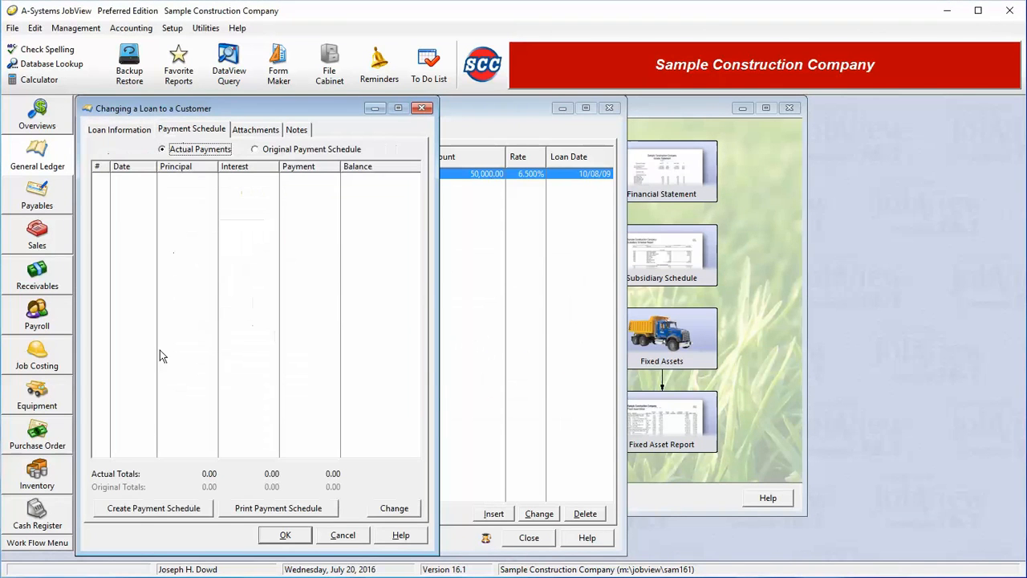
click(138, 510)
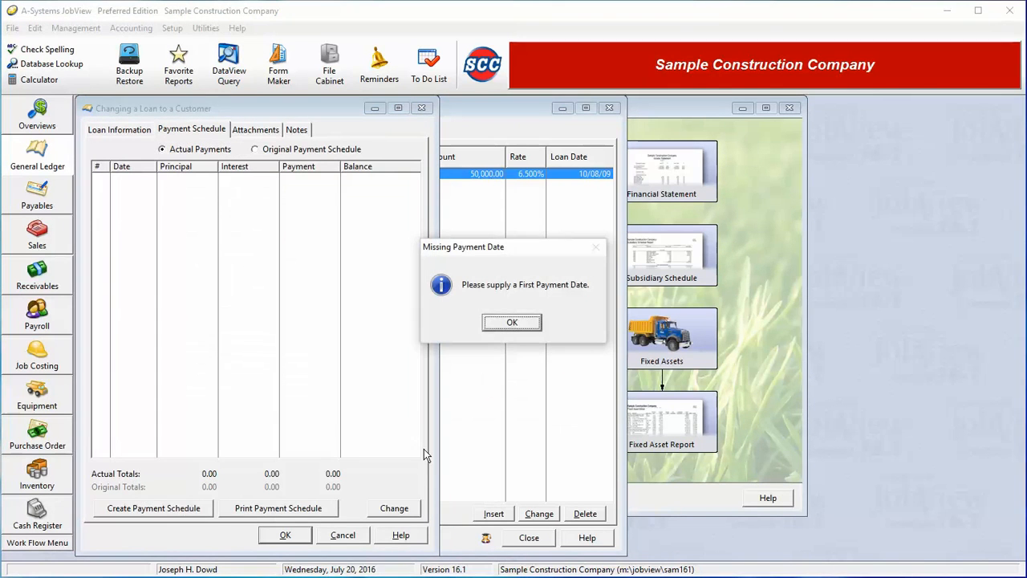
click(521, 323)
Step: Set the first payment due date to 7/20/16 and create the customer loan's payment schedule, saving the loan
click(264, 271)
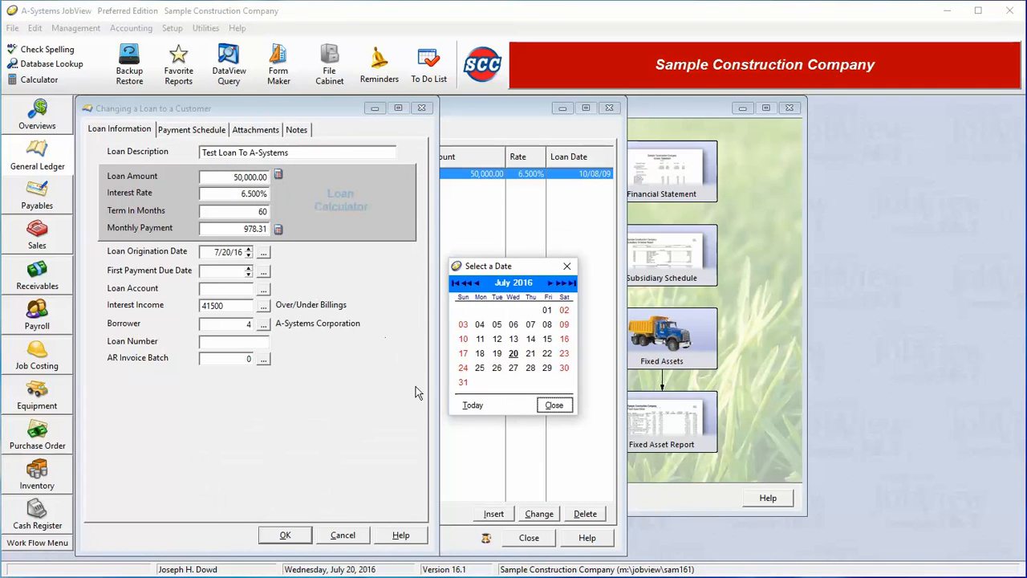
click(554, 406)
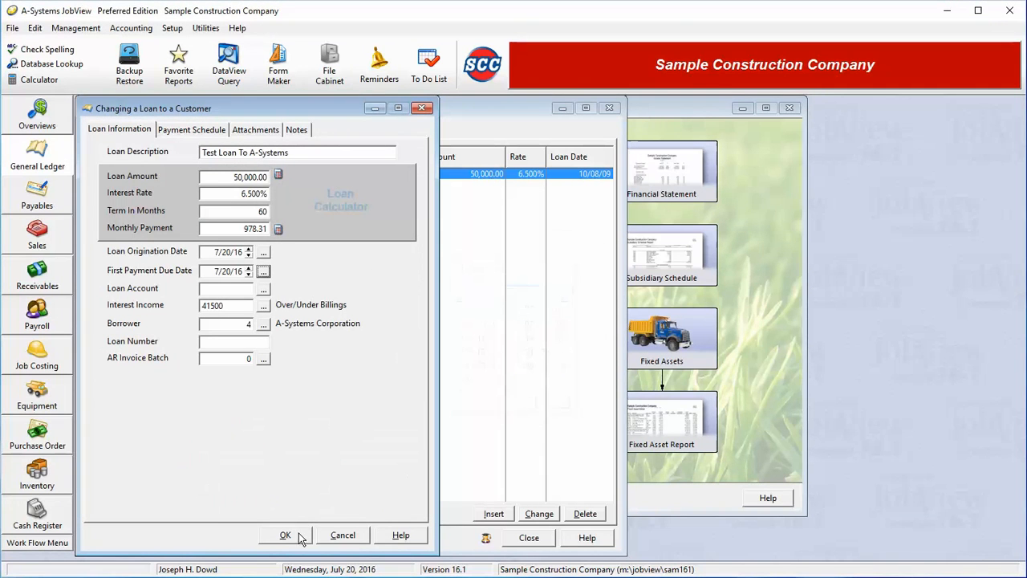
click(193, 130)
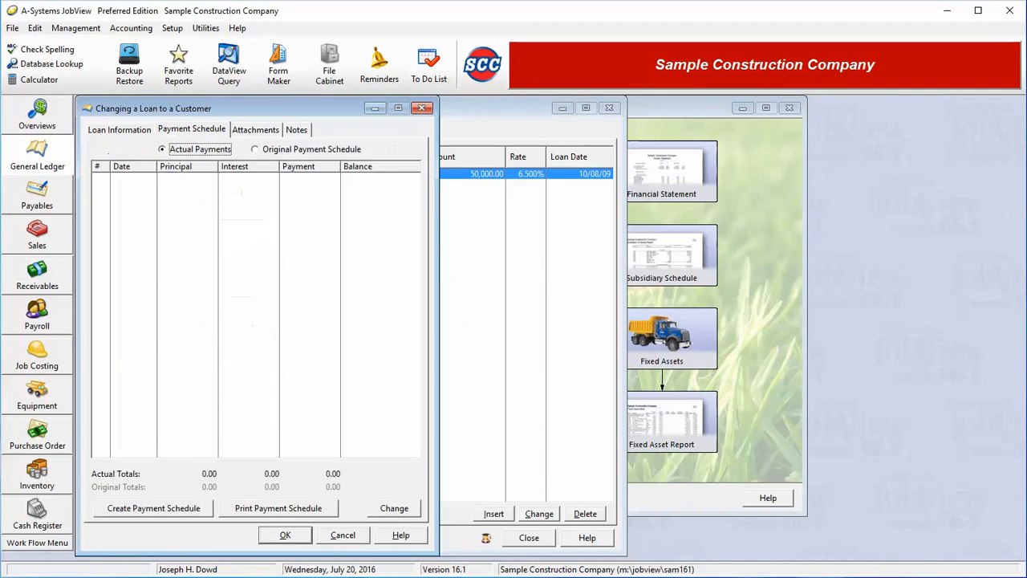
click(139, 510)
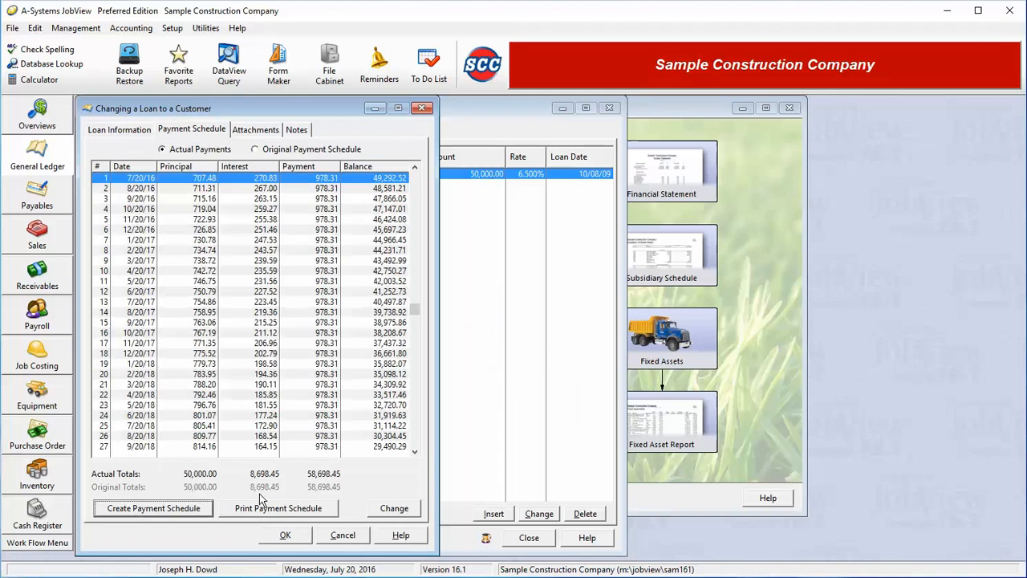
click(282, 534)
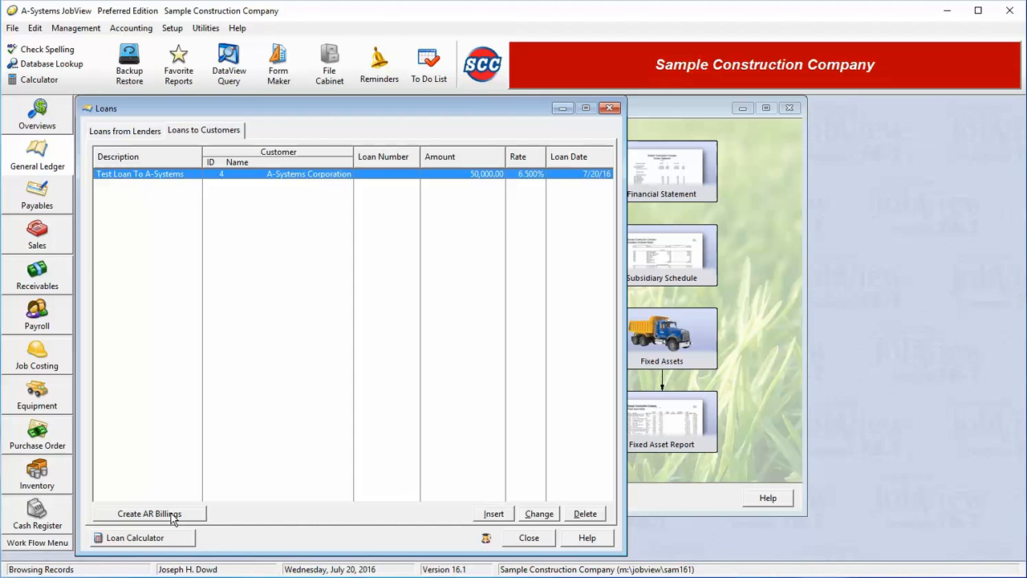
Step: Add 100 of additional principal to only payment 16 (10/20/17) of Test Loan To A-Systems, then save and close the loans list
click(539, 514)
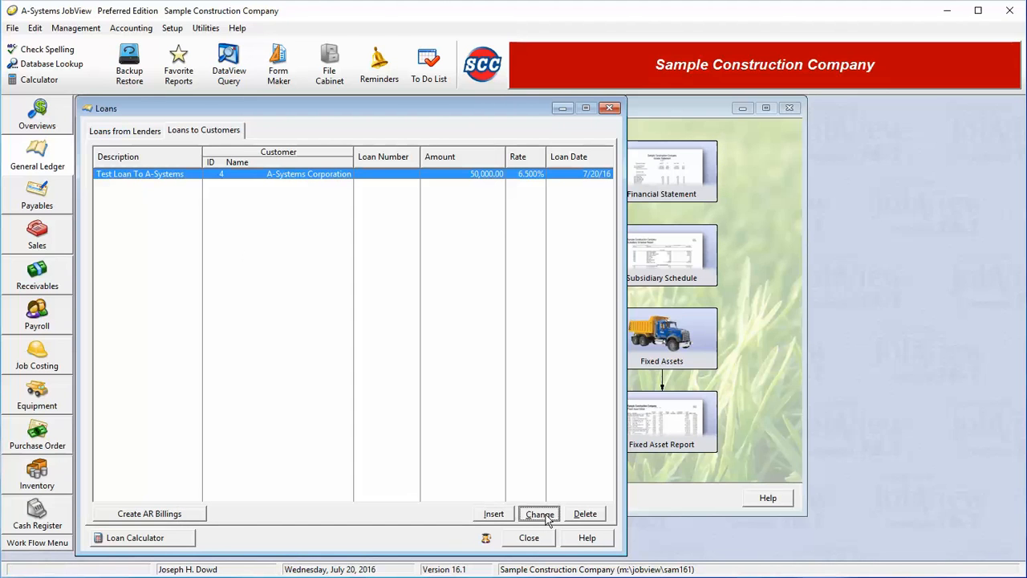
click(190, 129)
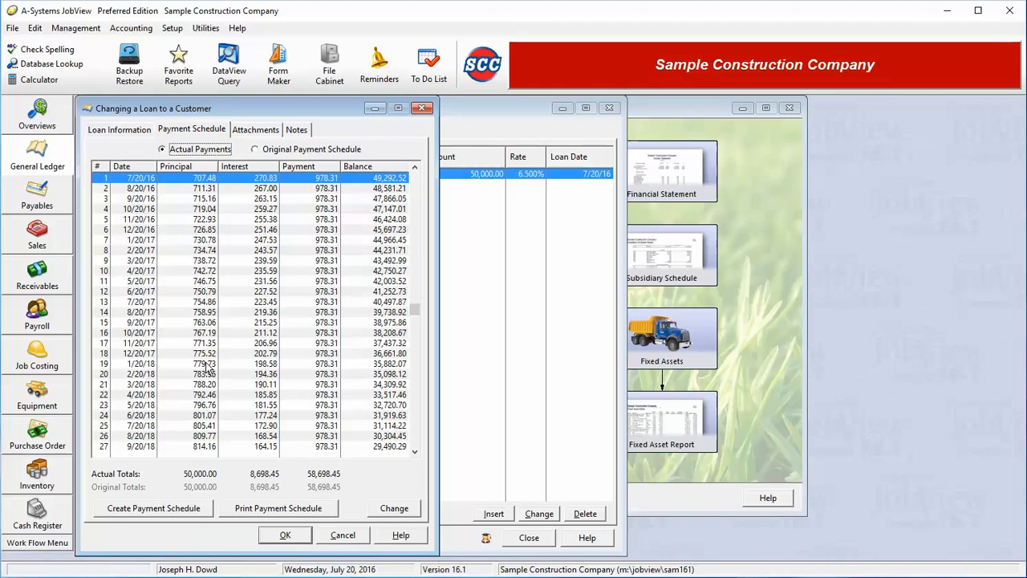
click(179, 332)
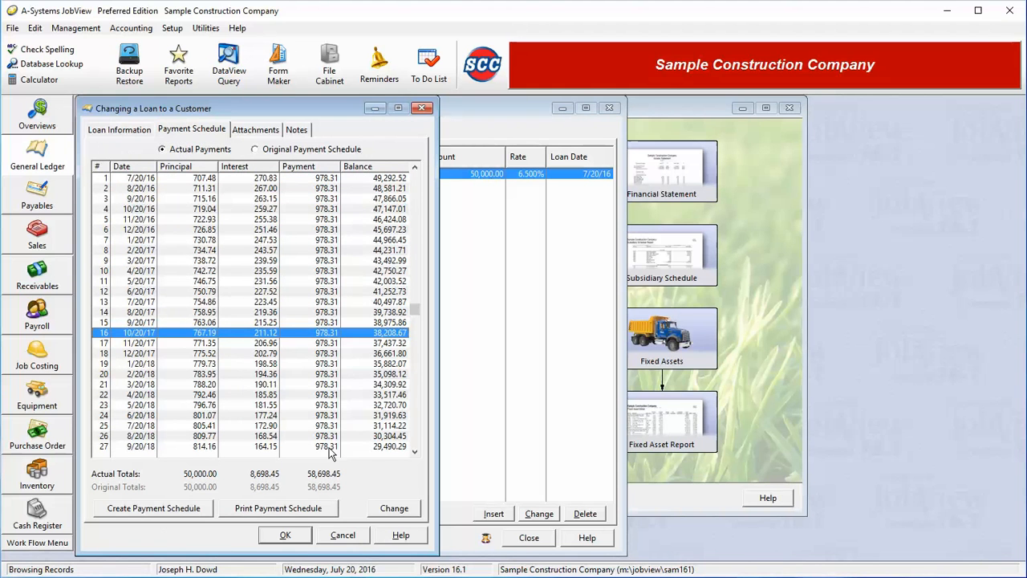
click(382, 510)
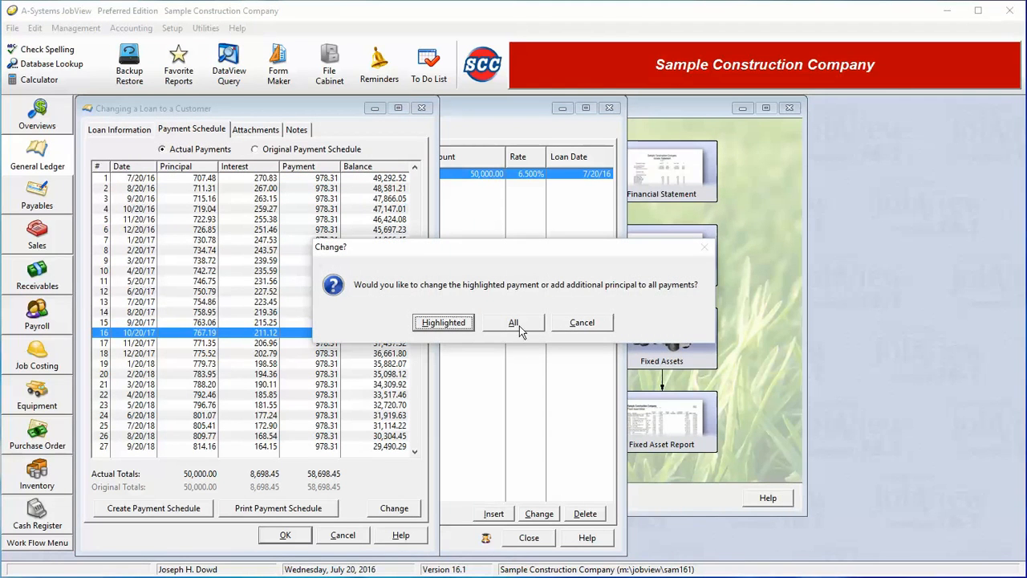
click(450, 325)
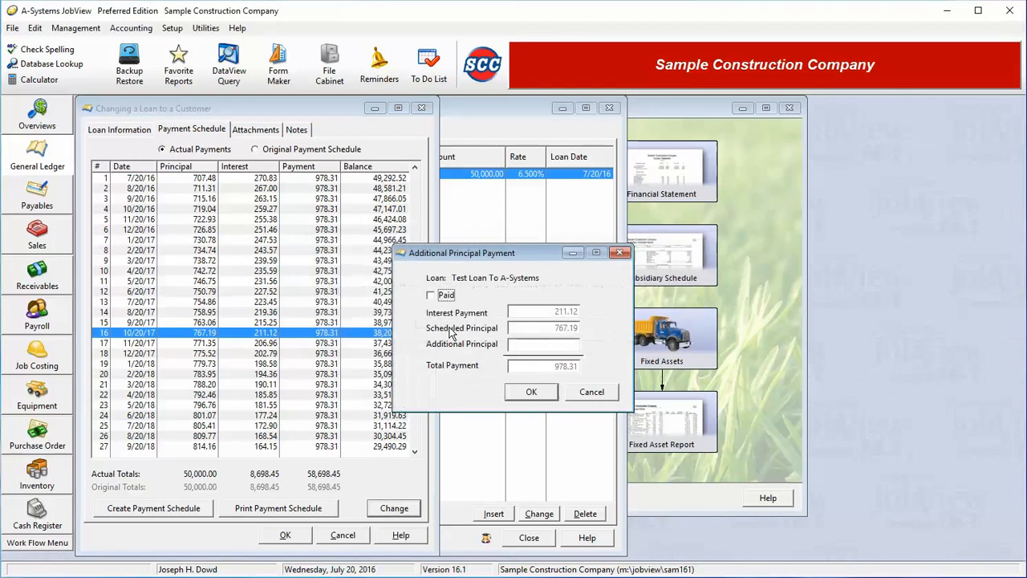
click(576, 347)
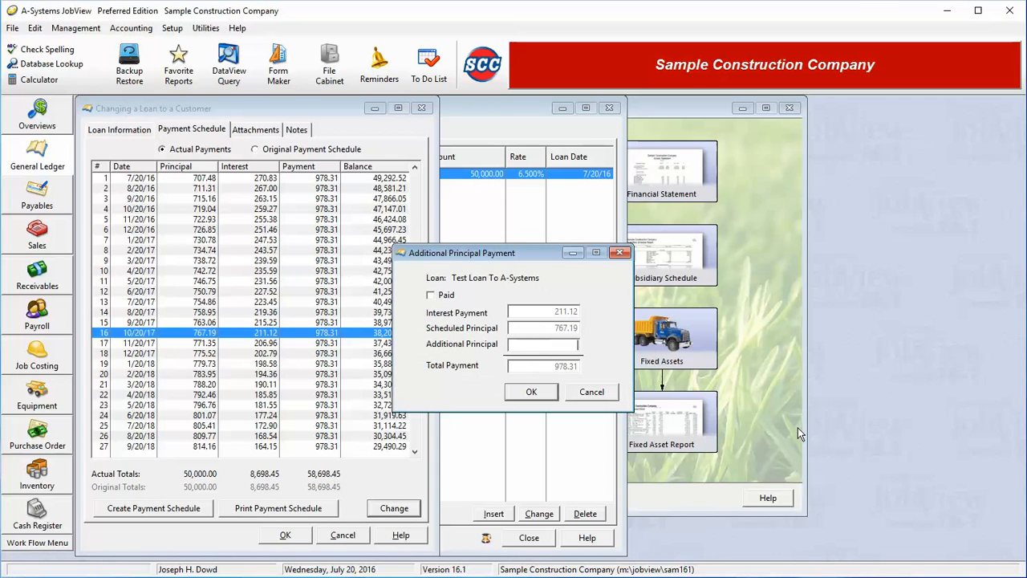
text(100)
click(531, 392)
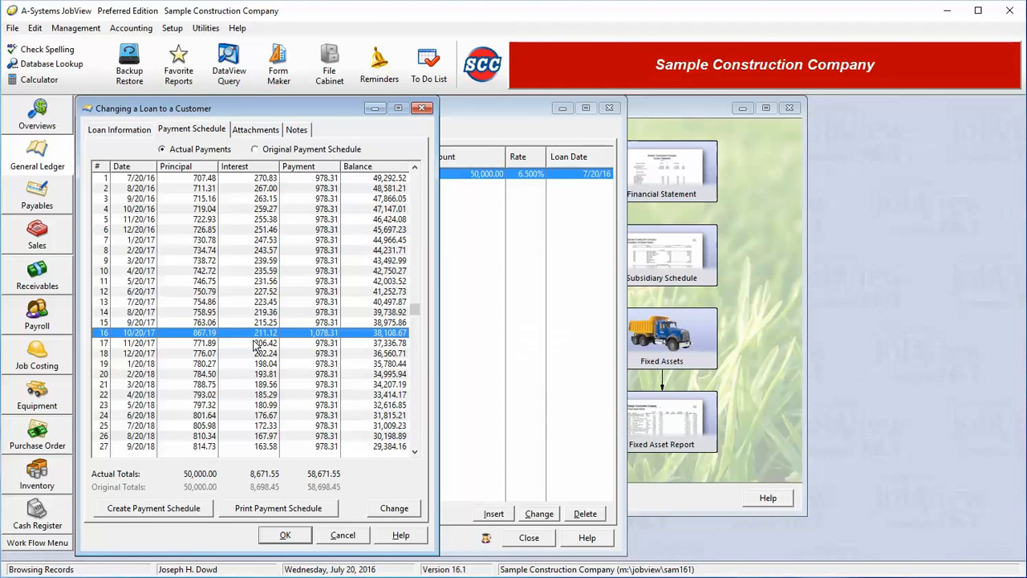
click(286, 536)
click(528, 537)
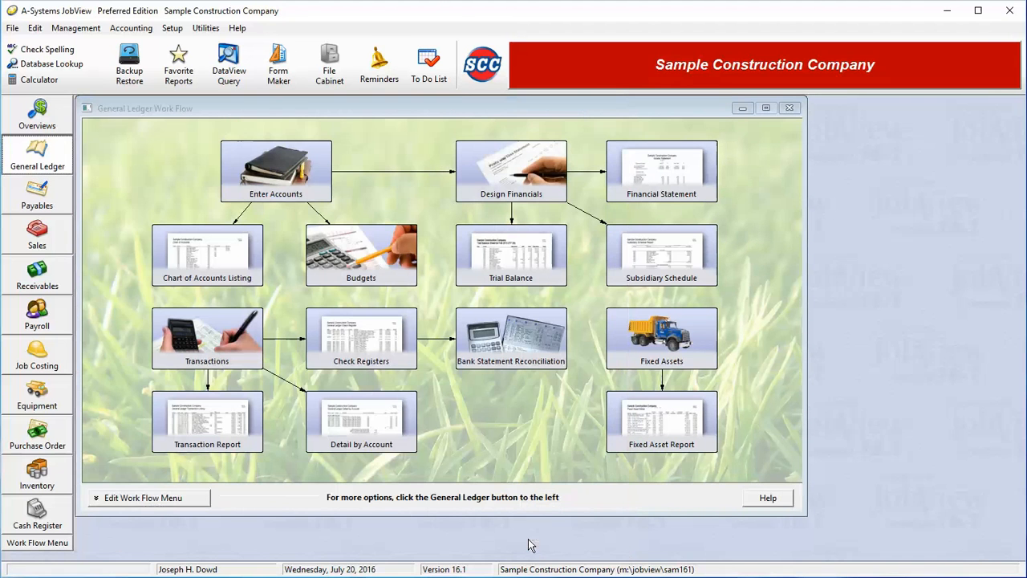